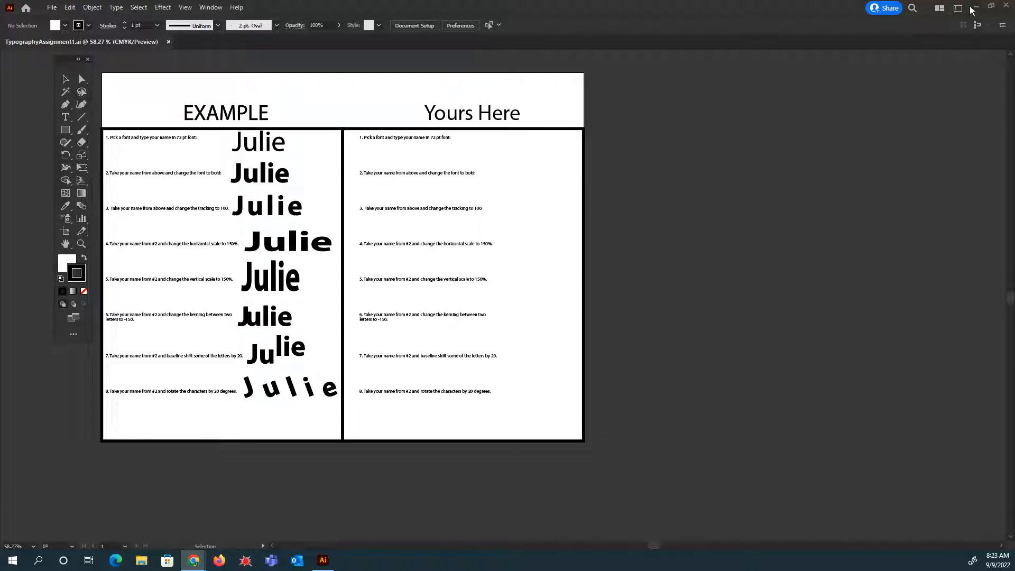
Step: Switch the workspace to Essentials Classic and back to Typography
{"action": "left_click", "coordinate": [961, 9]}
{"action": "left_click", "coordinate": [960, 9]}
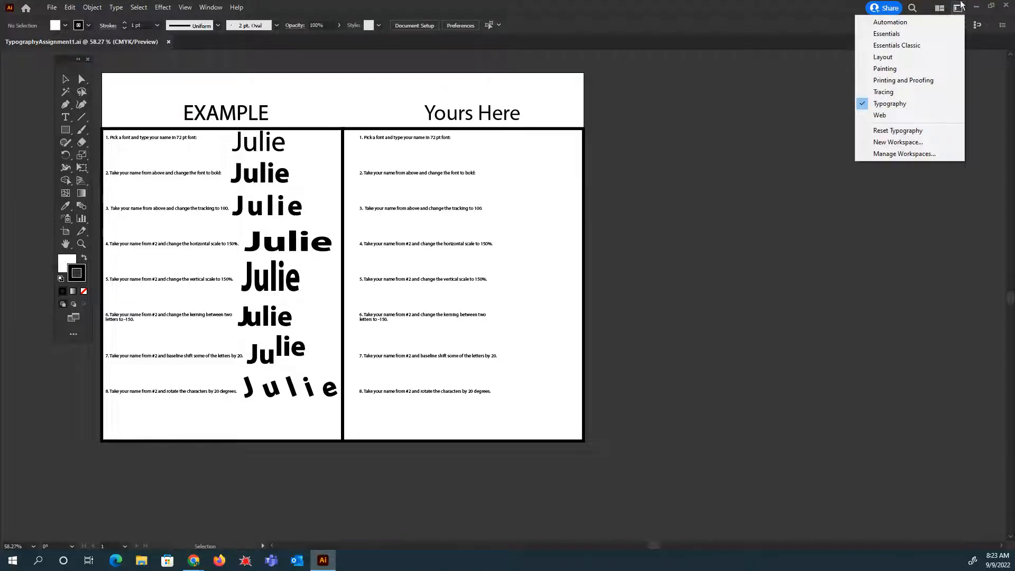
{"action": "left_click", "coordinate": [893, 103]}
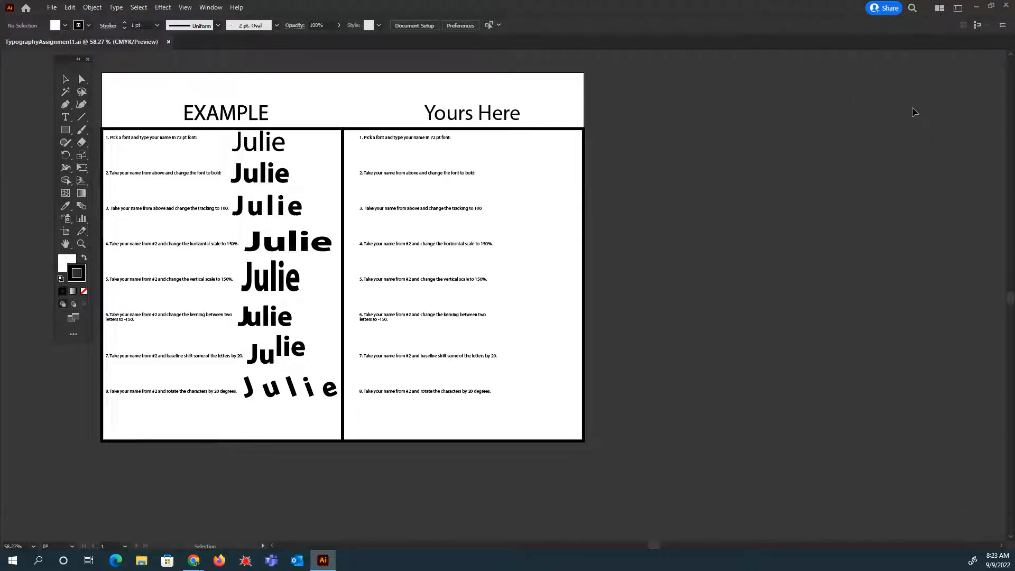
{"action": "left_click", "coordinate": [958, 9]}
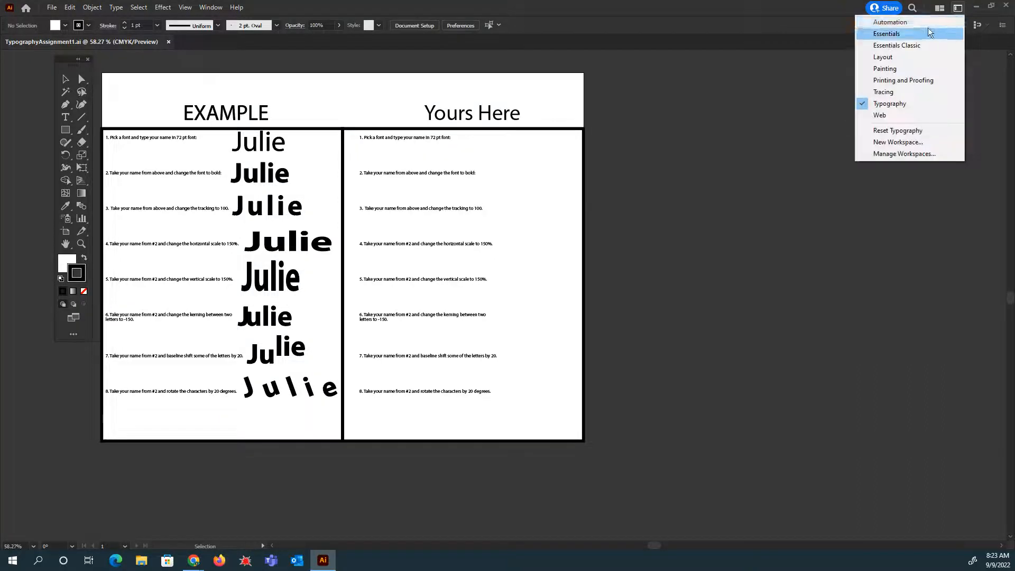
{"action": "left_click", "coordinate": [912, 45]}
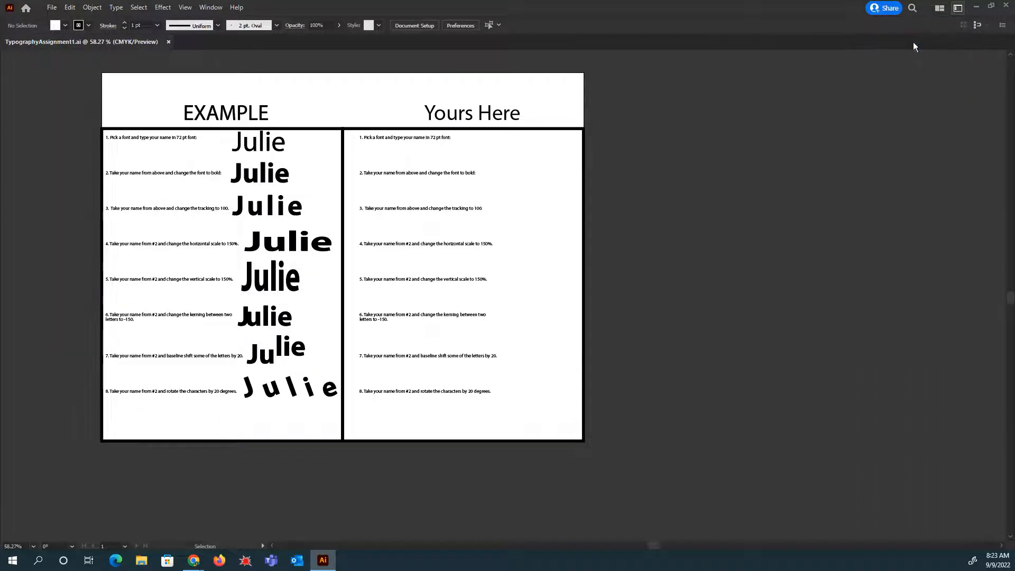
{"action": "left_click", "coordinate": [959, 8]}
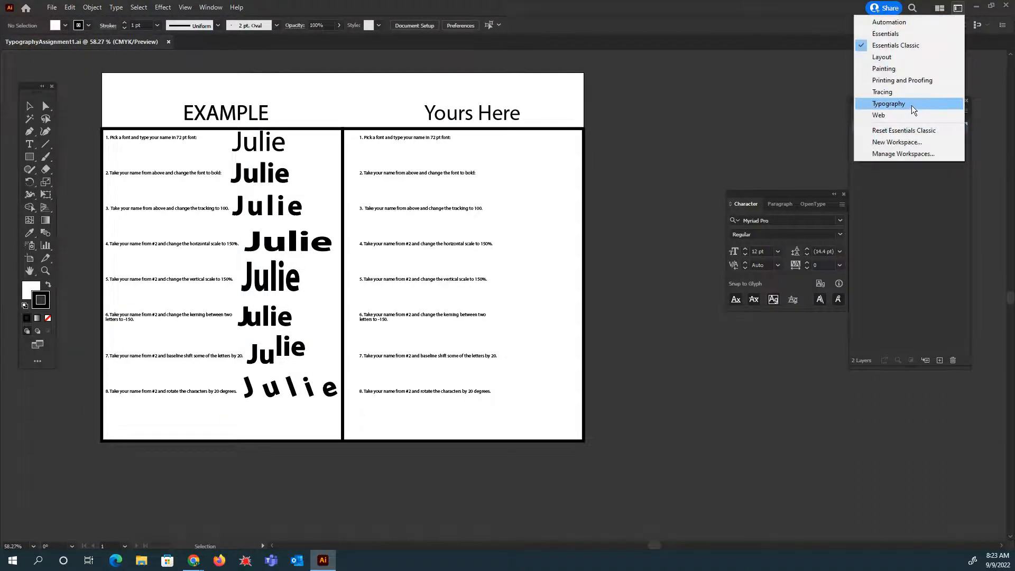
{"action": "left_click", "coordinate": [911, 104]}
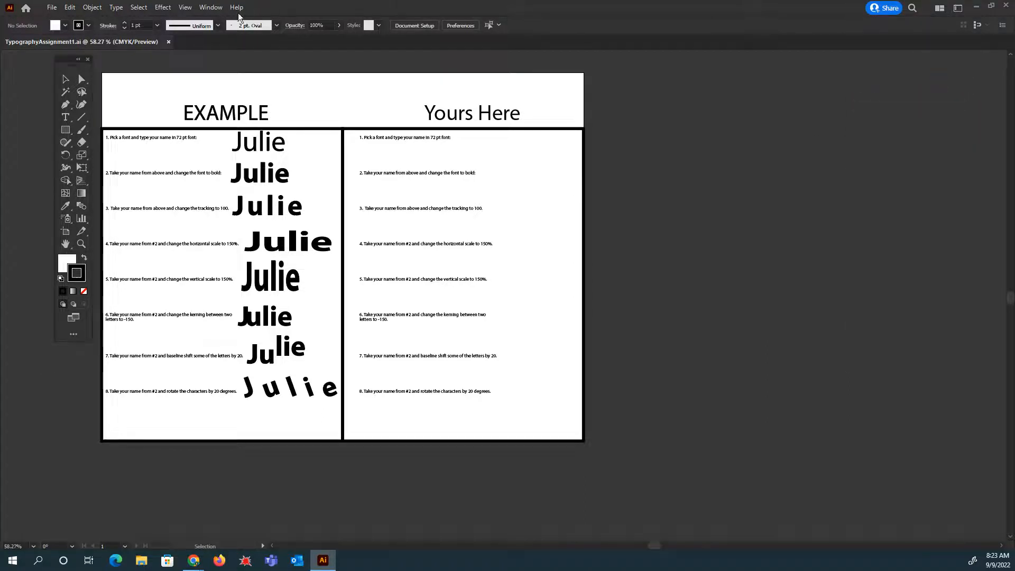
Step: Display the Character panel and place it on the empty canvas beside the artboard
{"action": "left_click", "coordinate": [206, 8]}
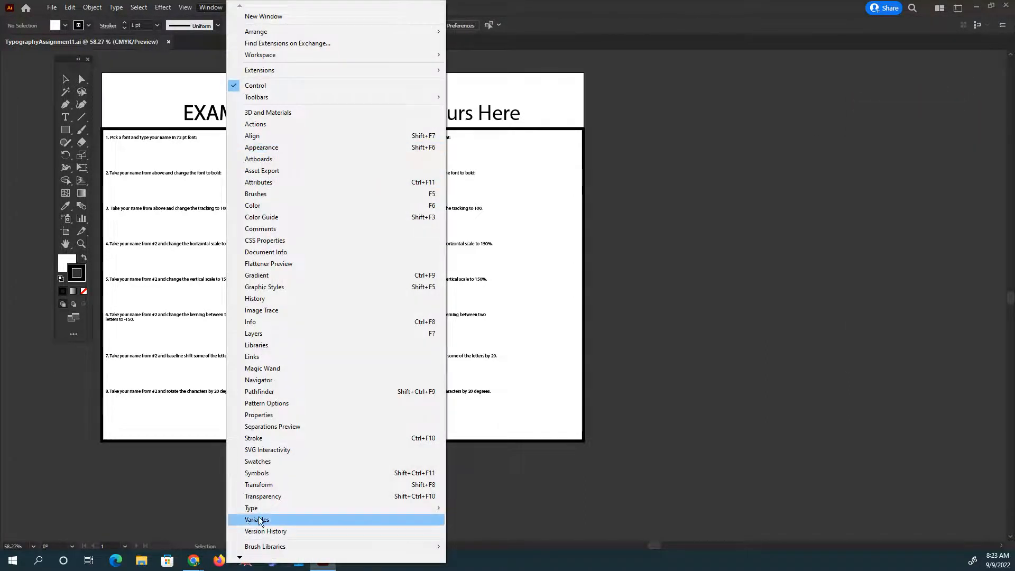
{"action": "mouse_move", "coordinate": [261, 509]}
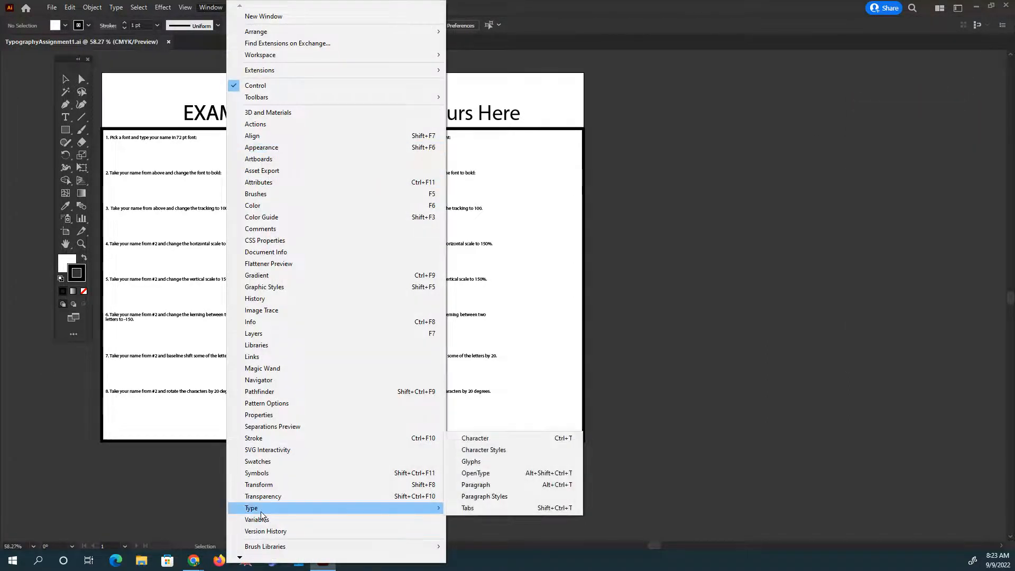
{"action": "left_click", "coordinate": [479, 439]}
{"action": "left_click_drag", "start_coordinate": [248, 237], "coordinate": [836, 84]}
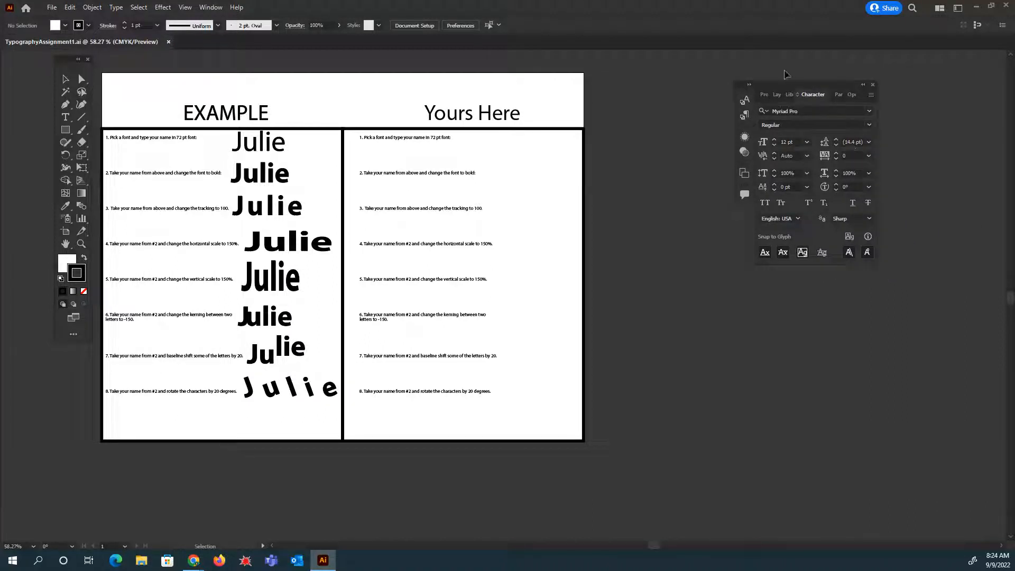
Step: View the document's layers and the paragraph options, and return to the character settings
{"action": "left_click", "coordinate": [774, 94]}
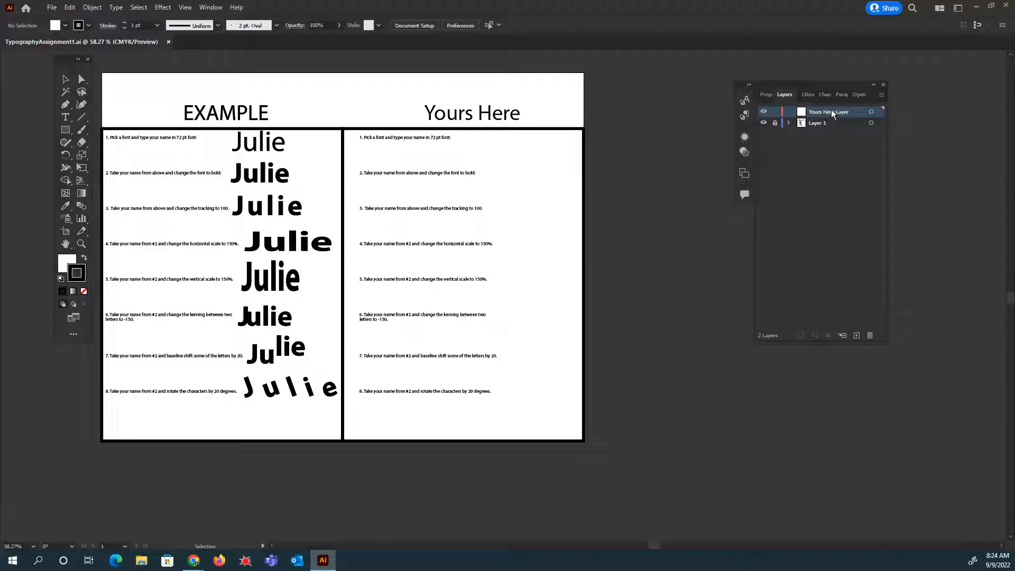
{"action": "left_click", "coordinate": [840, 95]}
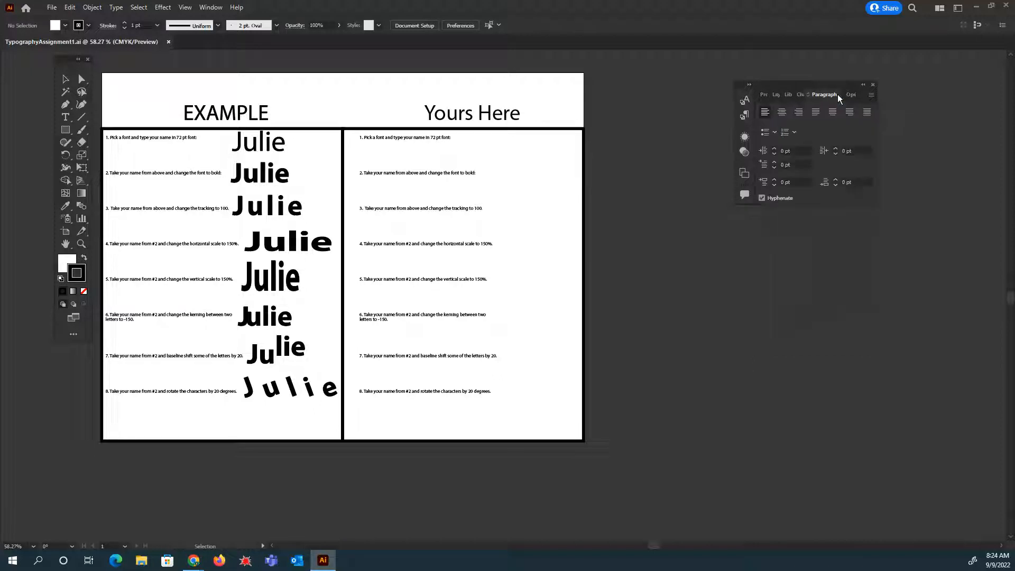
{"action": "left_click", "coordinate": [800, 95]}
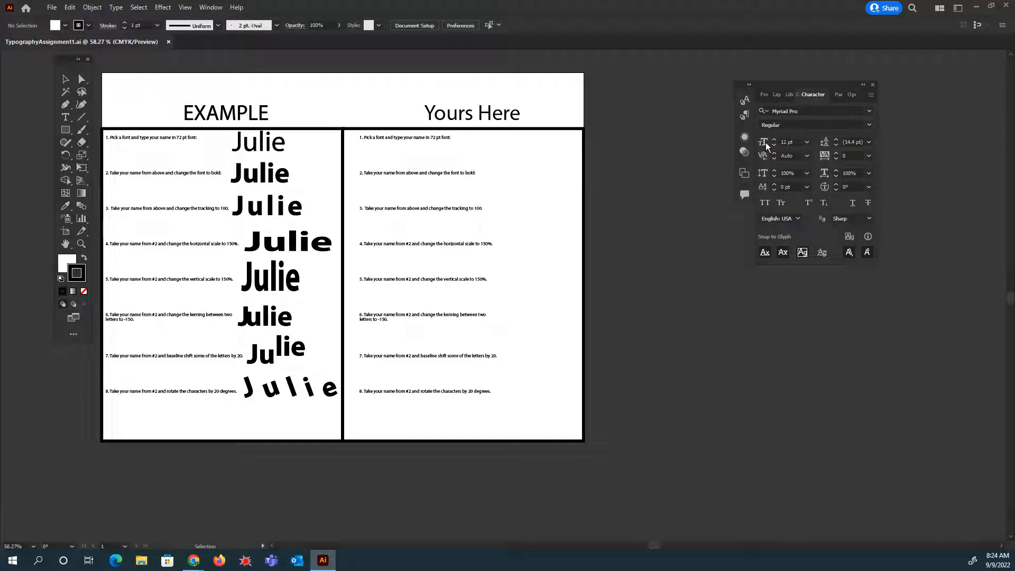
Step: Examine the available font families and the styles offered for Myriad Pro
{"action": "left_click", "coordinate": [868, 111]}
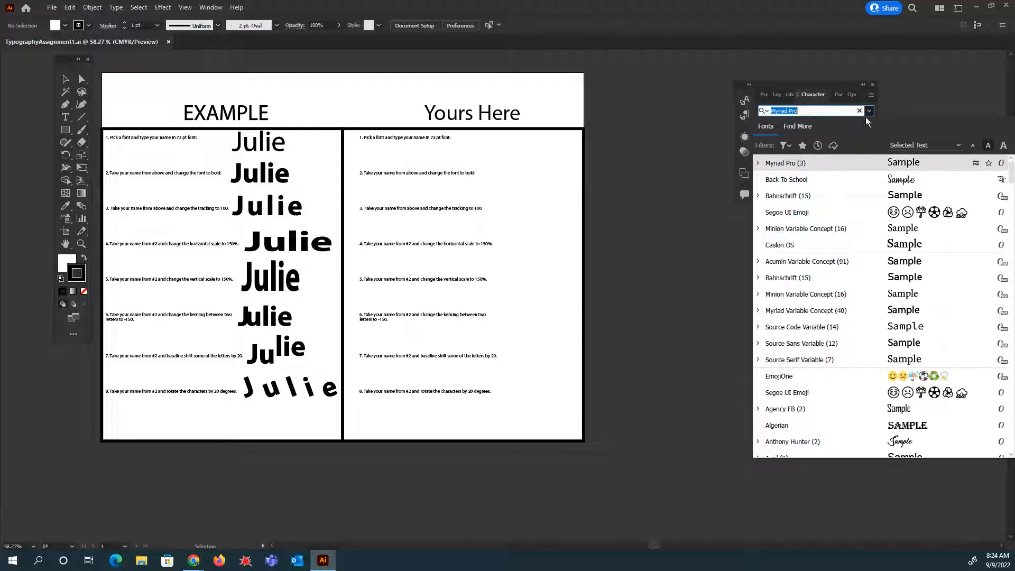
{"action": "left_click", "coordinate": [885, 104]}
{"action": "left_click", "coordinate": [834, 126]}
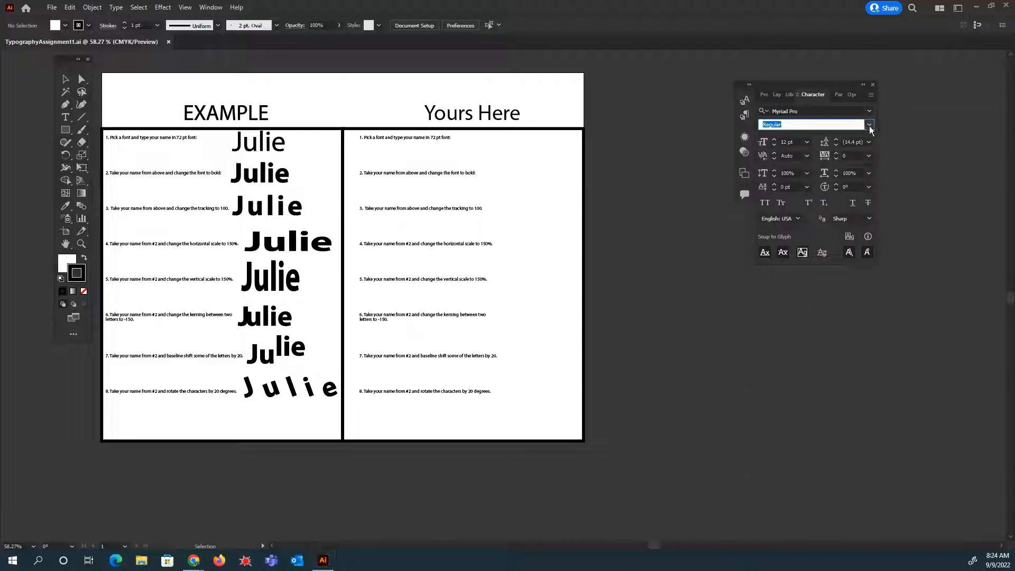
{"action": "left_click", "coordinate": [869, 125]}
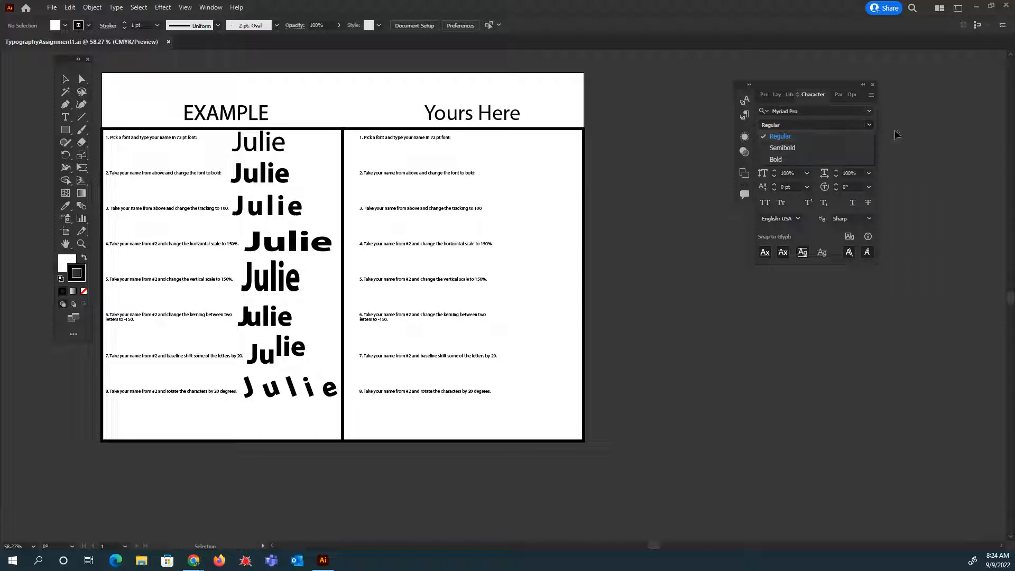
{"action": "left_click", "coordinate": [878, 118]}
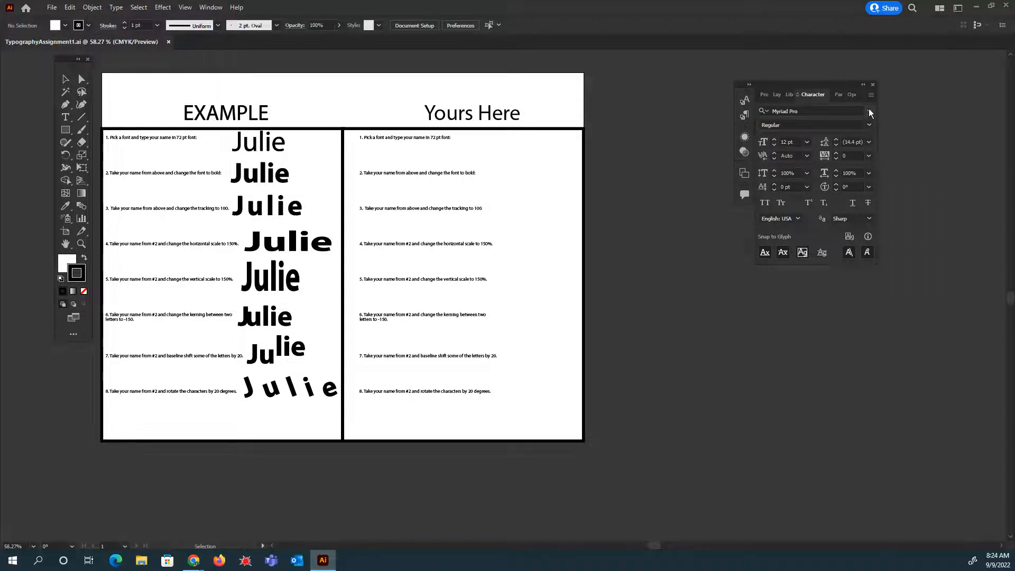
Step: Search the fonts for "futu", set the family to Futura Bk BT Book, and view its available styles
{"action": "left_click", "coordinate": [869, 112]}
{"action": "type", "text": "fut"}
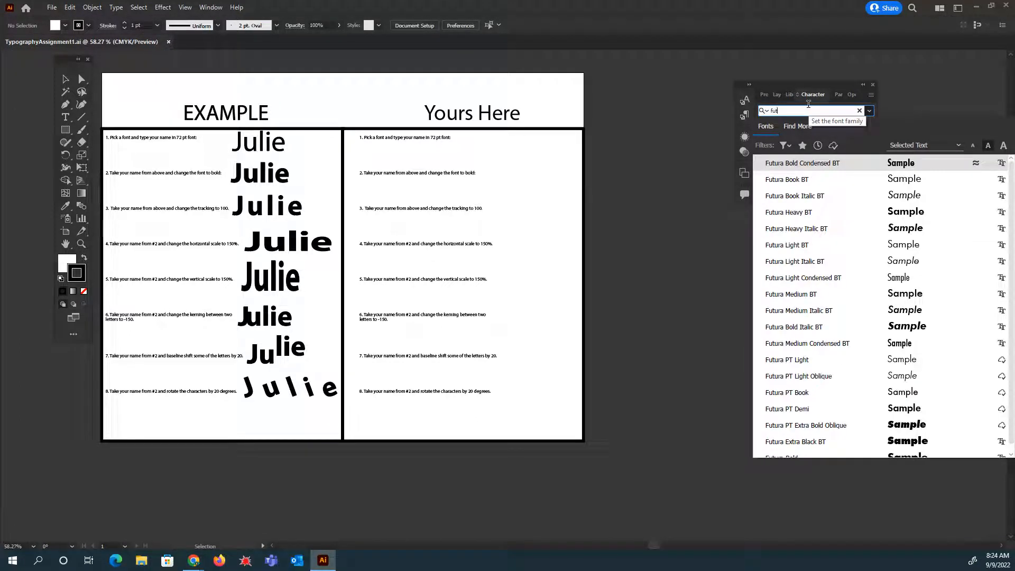
{"action": "type", "text": "u"}
{"action": "left_click", "coordinate": [788, 180]}
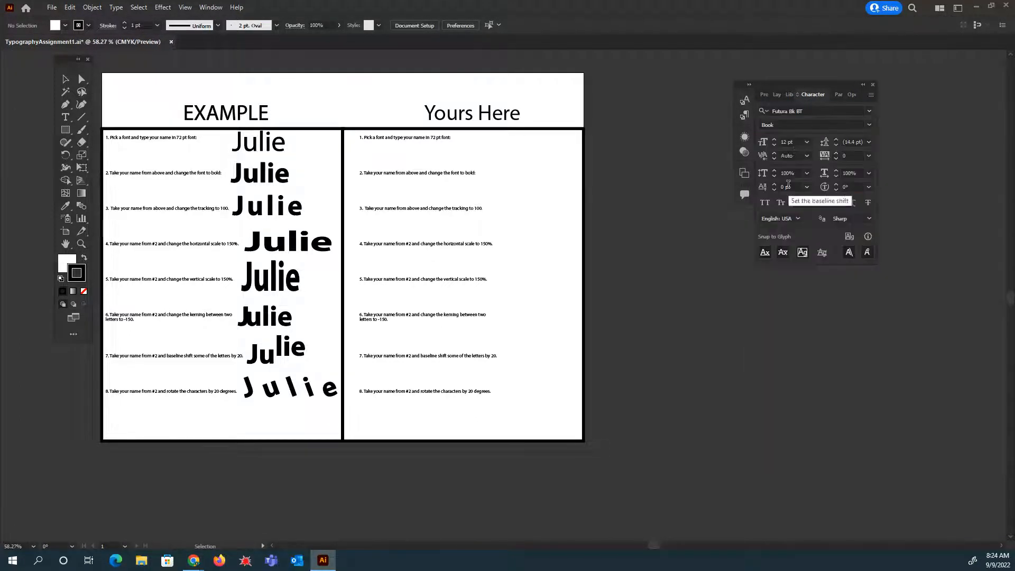
{"action": "left_click", "coordinate": [870, 125]}
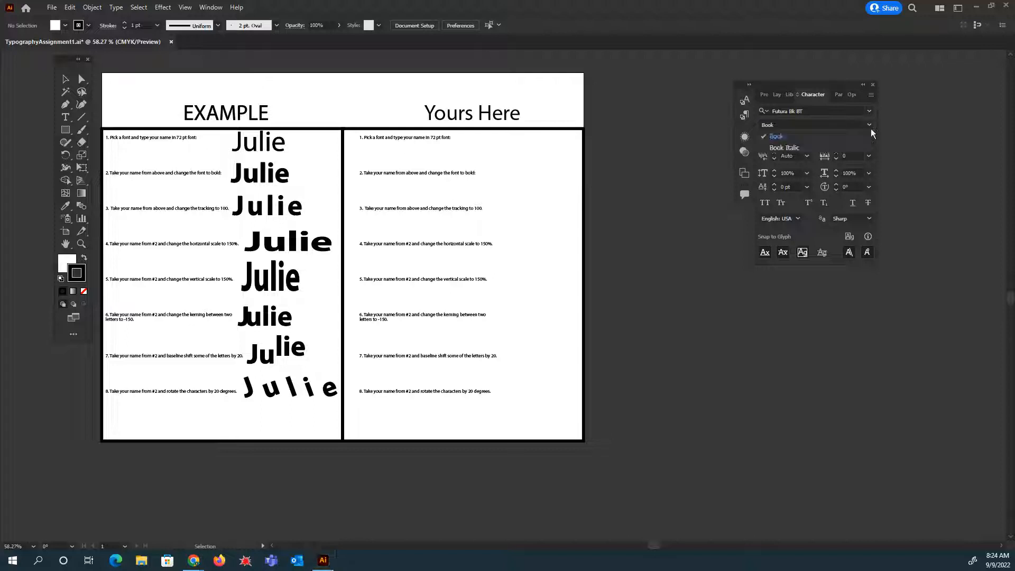
Step: Set the font family to Franklin Gothic Book and check which styles it offers, keeping Regular
{"action": "left_click", "coordinate": [869, 110]}
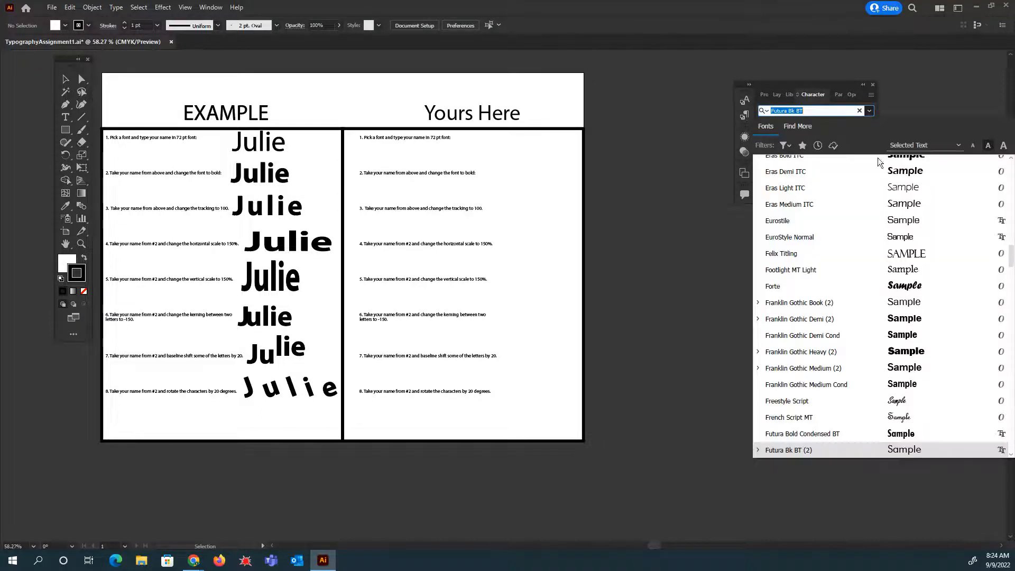
{"action": "left_click", "coordinate": [852, 303]}
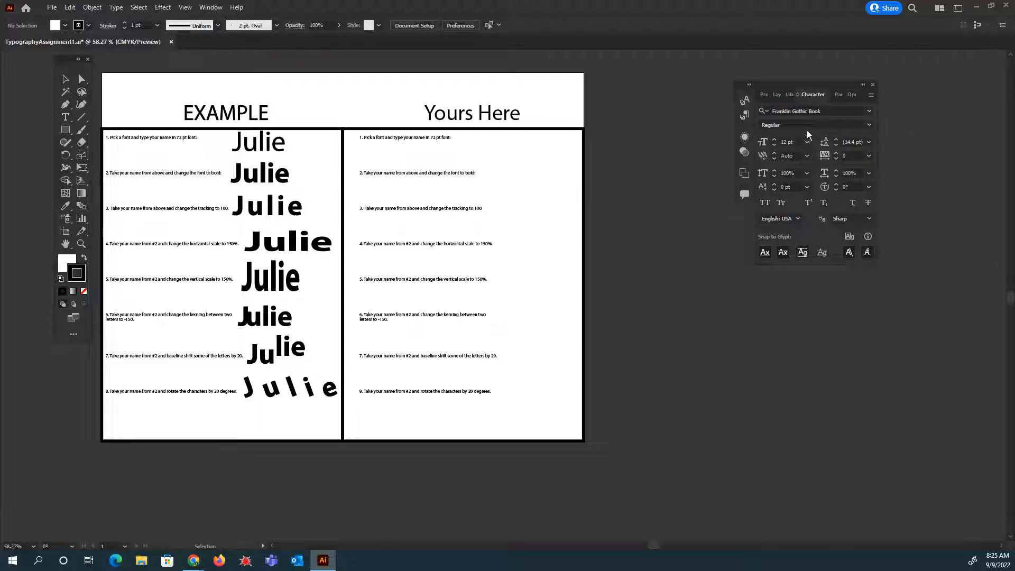
{"action": "left_click", "coordinate": [869, 125]}
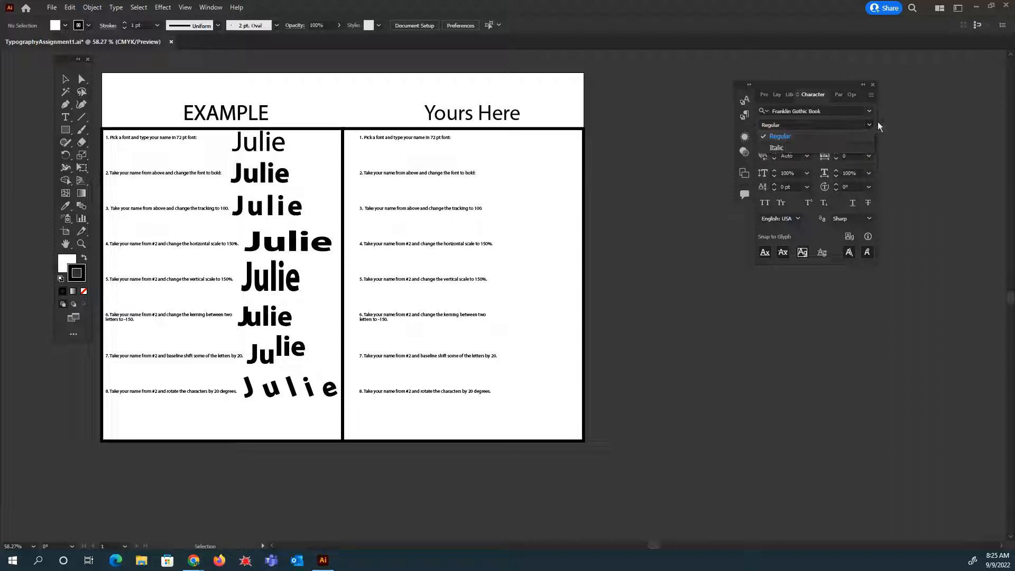
{"action": "left_click", "coordinate": [868, 123]}
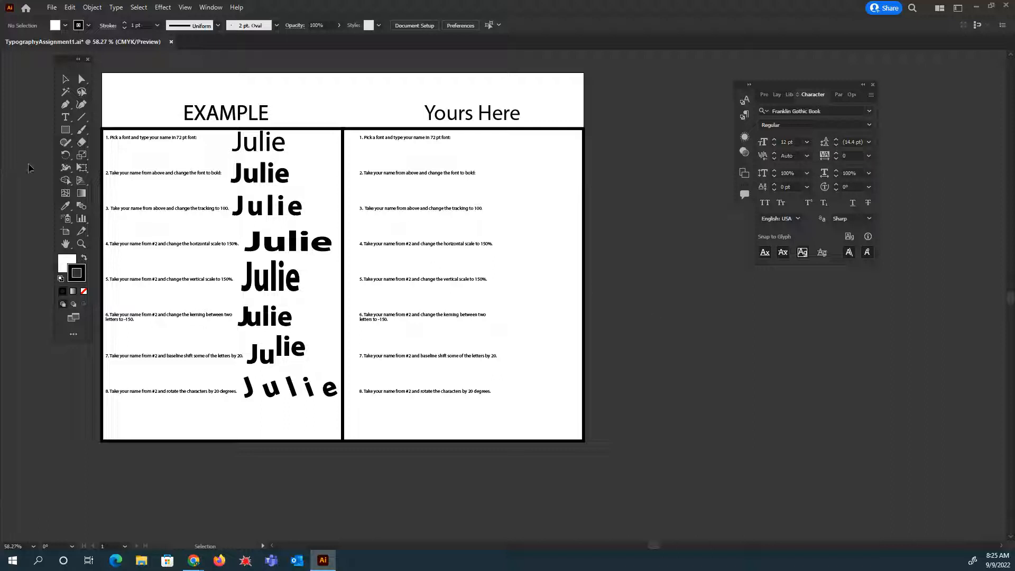
Step: Draw an artboard about 11.8 × 8.65 in beside the worksheet and add three lines of random placeholder text on it
{"action": "left_click", "coordinate": [66, 231]}
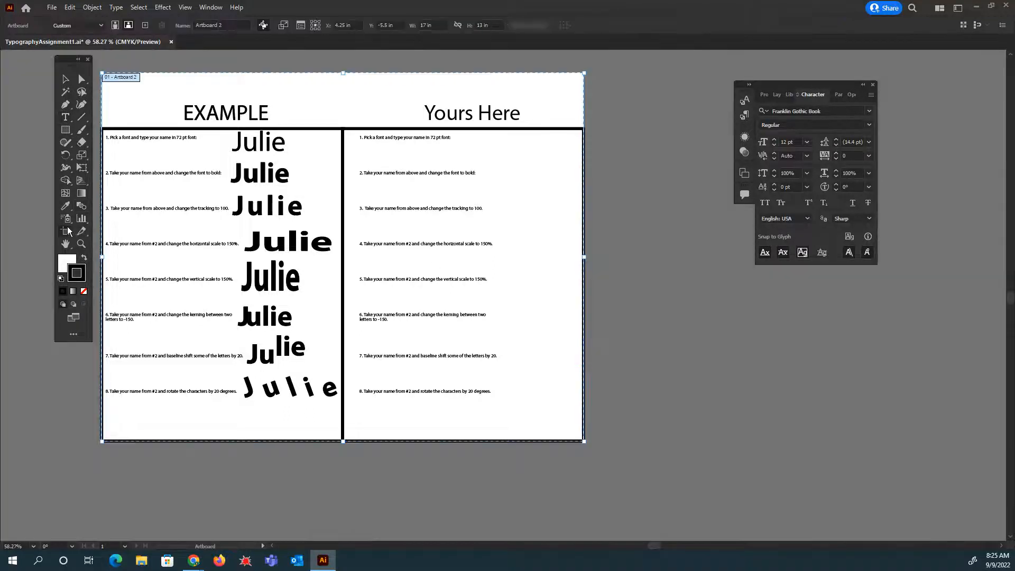
{"action": "left_click_drag", "start_coordinate": [625, 228], "coordinate": [960, 473]}
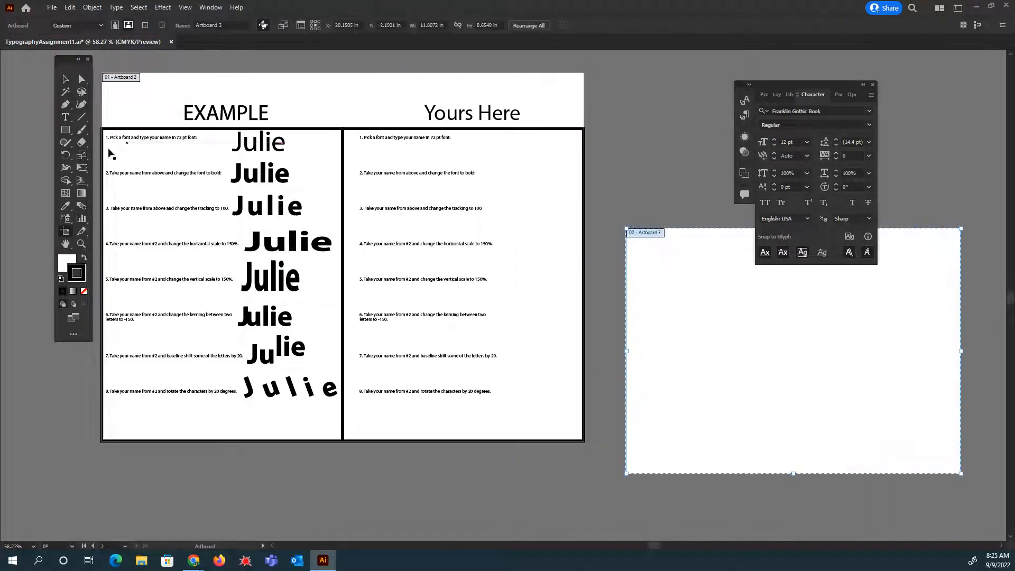
{"action": "left_click", "coordinate": [66, 118]}
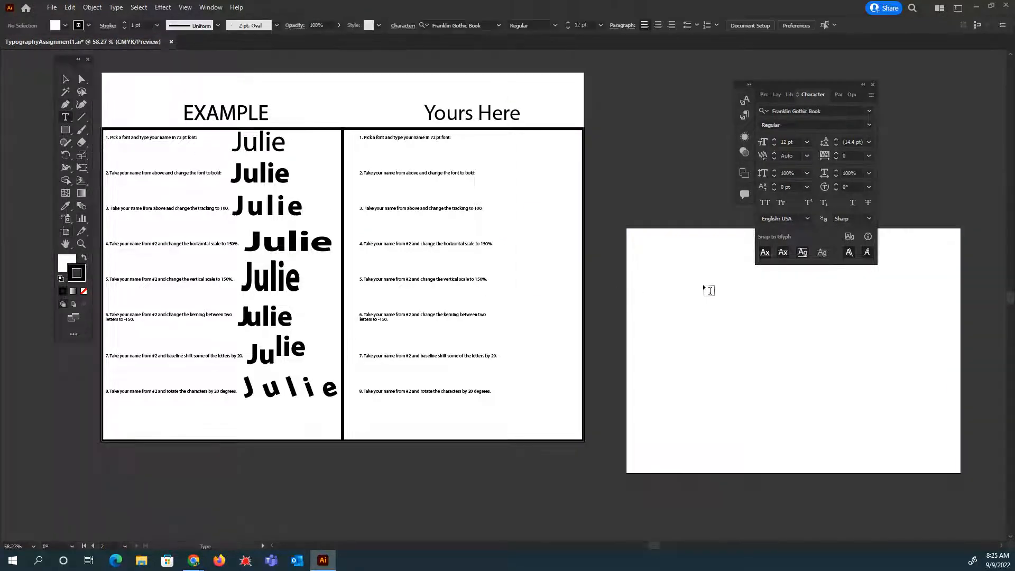
{"action": "left_click", "coordinate": [671, 278]}
{"action": "type", "text": "ajshdfkahdfk"}
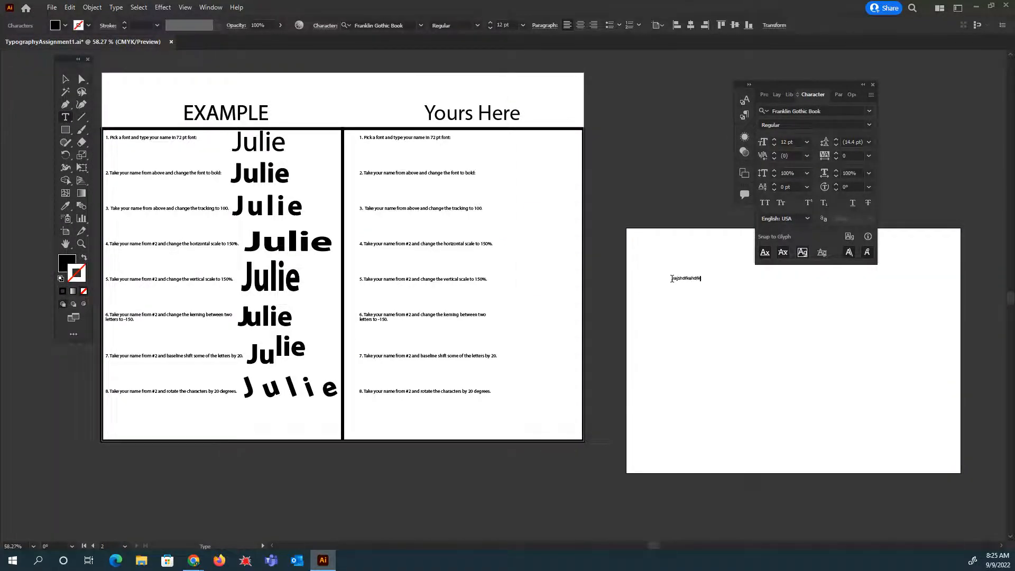
{"action": "type", "text": " djhfadhfkjasdf"}
{"action": "key", "text": "Return"}
{"action": "type", "text": "Sdfjhalkjdflakjdflakjdfldkf alsdkjflaksdjflaksjdflkasjf"}
Step: Select all three lines of placeholder text and enlarge the font size to 29 pt
{"action": "left_click_drag", "start_coordinate": [722, 290], "coordinate": [657, 255]}
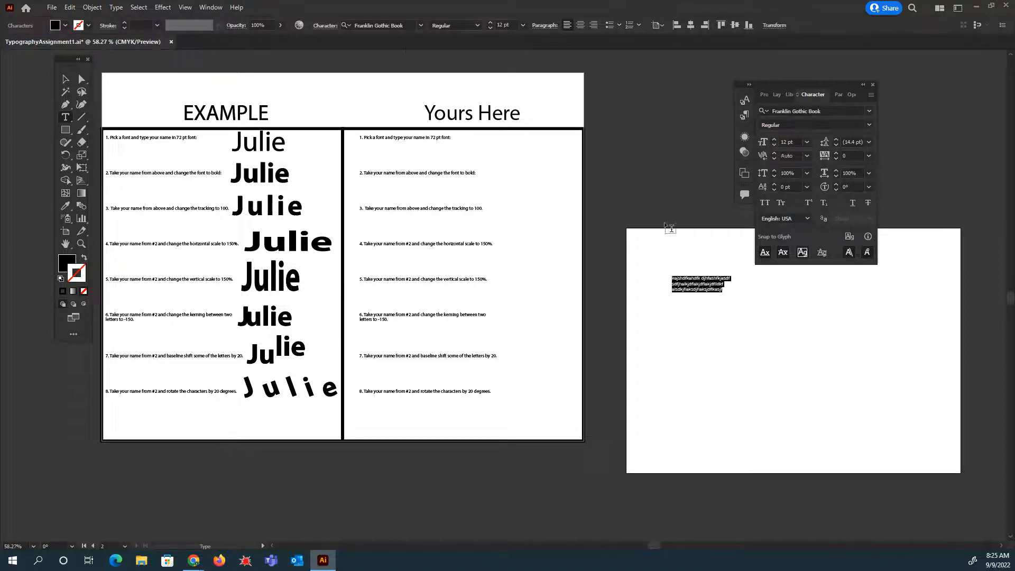
{"action": "left_click", "coordinate": [489, 22]}
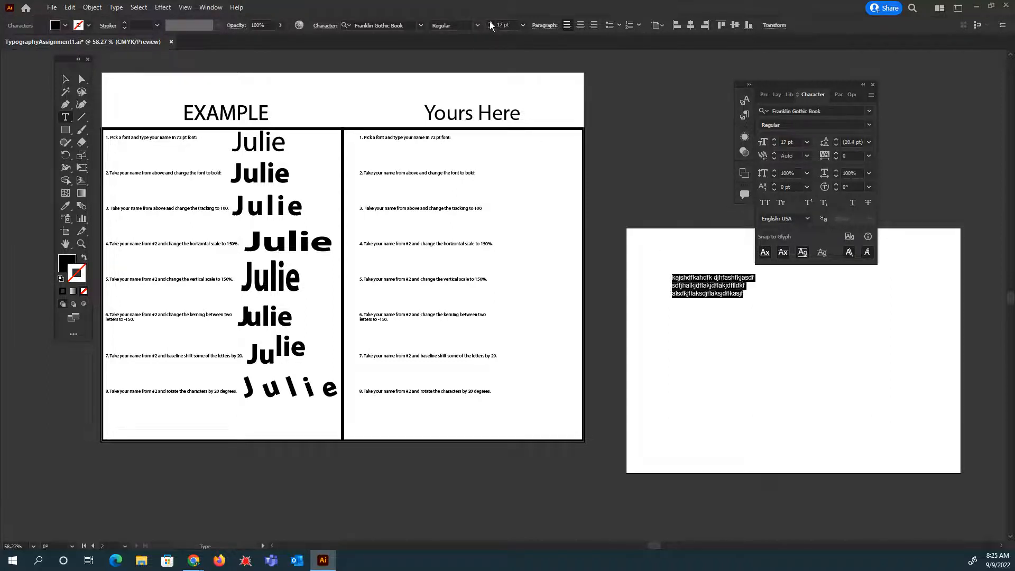
{"action": "left_click", "coordinate": [490, 22]}
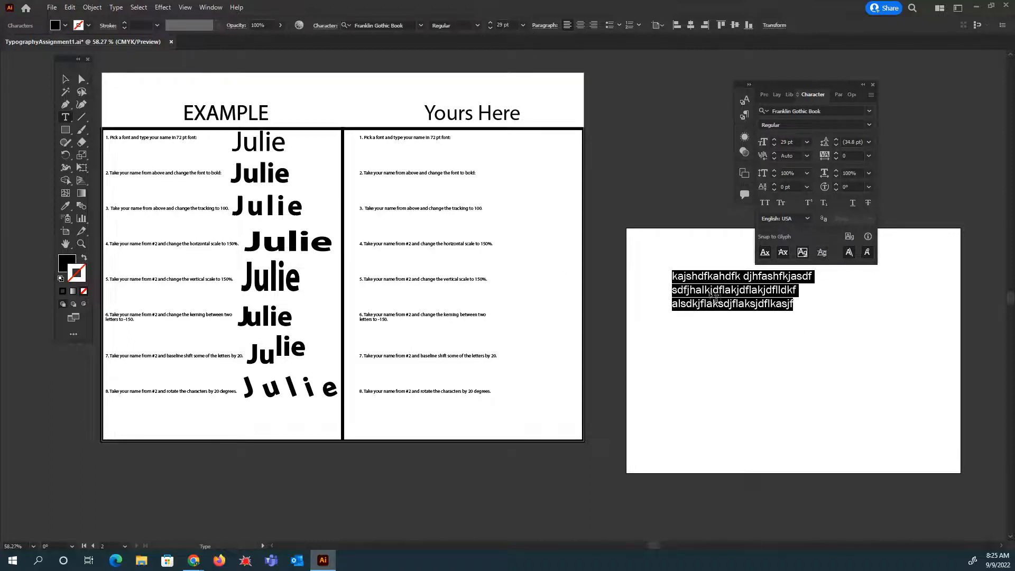
Step: Try different leading values on the placeholder text, raising it to 36 pt and reducing it to 6 pt
{"action": "left_click", "coordinate": [835, 145]}
{"action": "left_click", "coordinate": [836, 139]}
{"action": "left_click", "coordinate": [836, 139]}
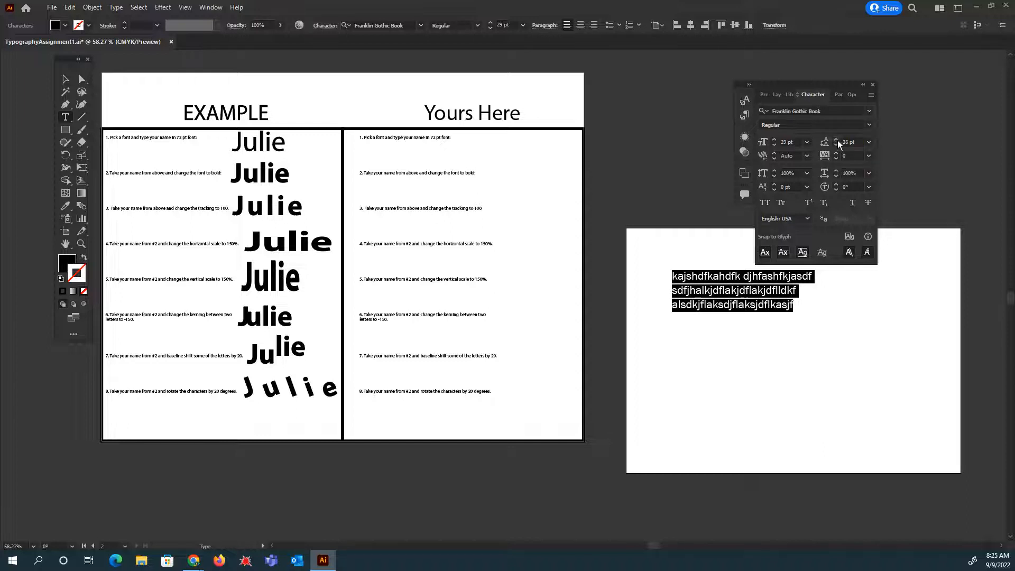
{"action": "left_click", "coordinate": [836, 145]}
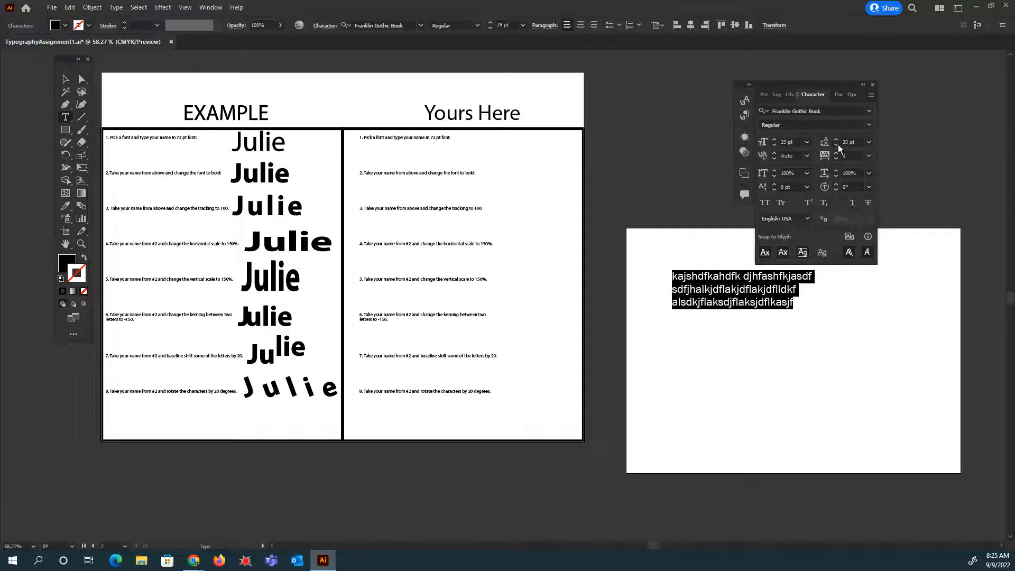
{"action": "left_click", "coordinate": [837, 145]}
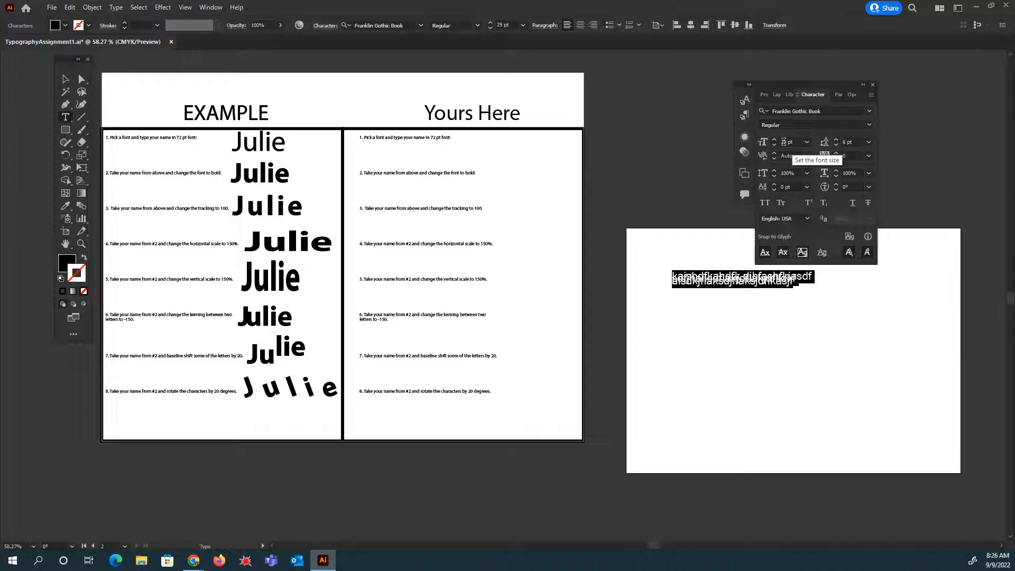
Step: Set the leading of the placeholder text to 29 pt
{"action": "left_click", "coordinate": [840, 142]}
{"action": "type", "text": "29"}
{"action": "key", "text": "Return"}
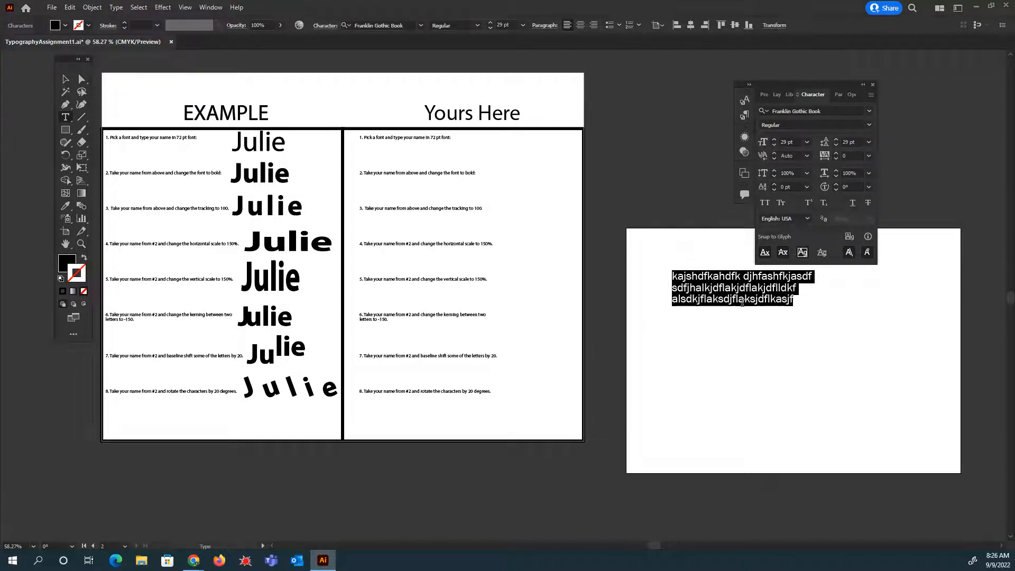
{"action": "key", "text": "ctrl+equal"}
{"action": "key", "text": "ctrl+equal"}
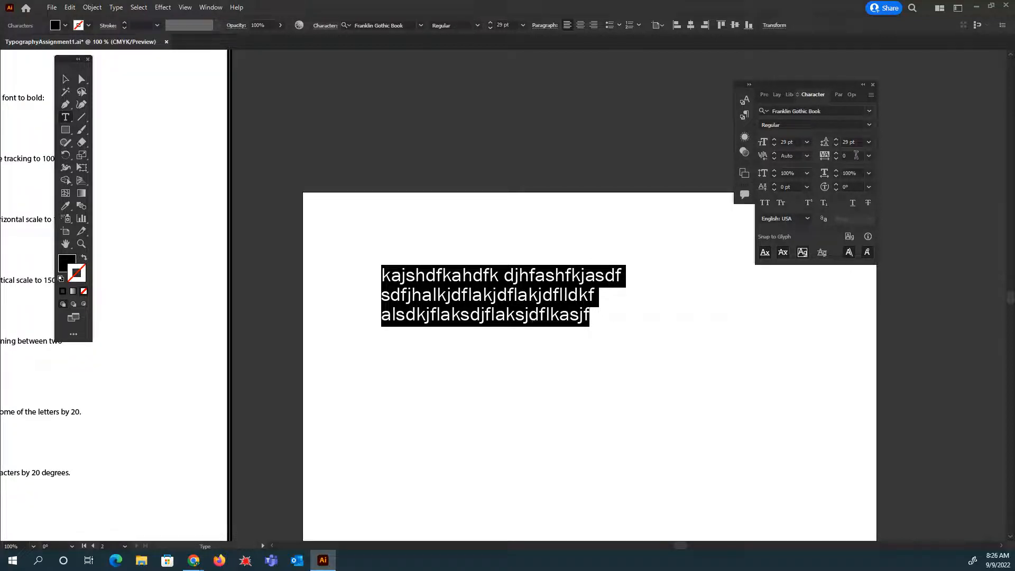
Step: Set the leading of the placeholder text to 35 pt and deselect the text
{"action": "left_click", "coordinate": [869, 142]}
{"action": "left_click", "coordinate": [868, 142]}
{"action": "left_click", "coordinate": [835, 141]}
{"action": "left_click", "coordinate": [835, 141]}
{"action": "left_click", "coordinate": [835, 141]}
{"action": "left_click", "coordinate": [835, 141]}
{"action": "left_click", "coordinate": [835, 141]}
{"action": "left_click", "coordinate": [835, 142]}
{"action": "left_click", "coordinate": [835, 141]}
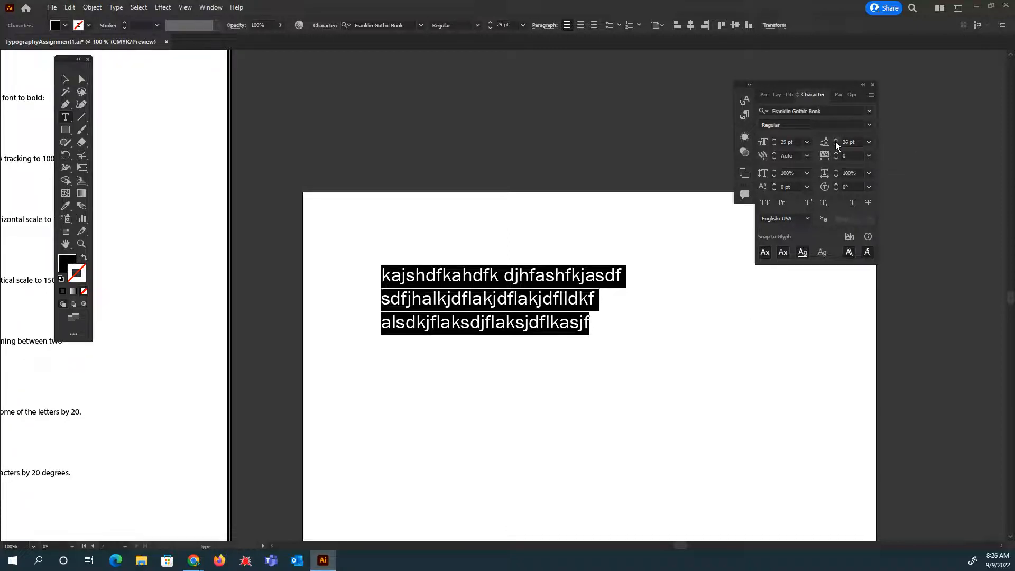
{"action": "left_click", "coordinate": [836, 145]}
{"action": "left_click", "coordinate": [65, 79]}
{"action": "left_click", "coordinate": [509, 356]}
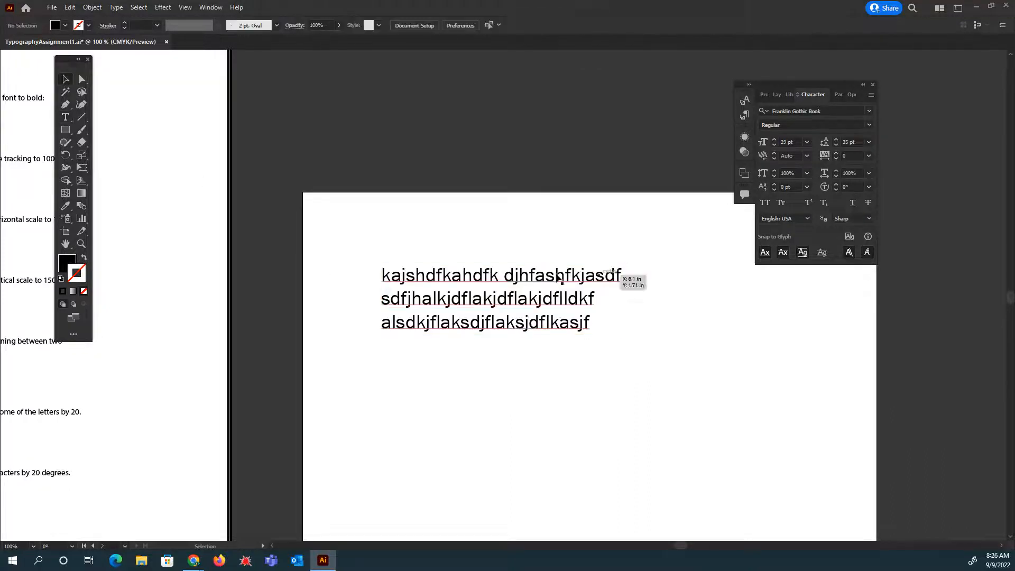
Step: Delete the middle line of the placeholder text and insert spaces to split the last line into separate words
{"action": "double_click", "coordinate": [477, 300]}
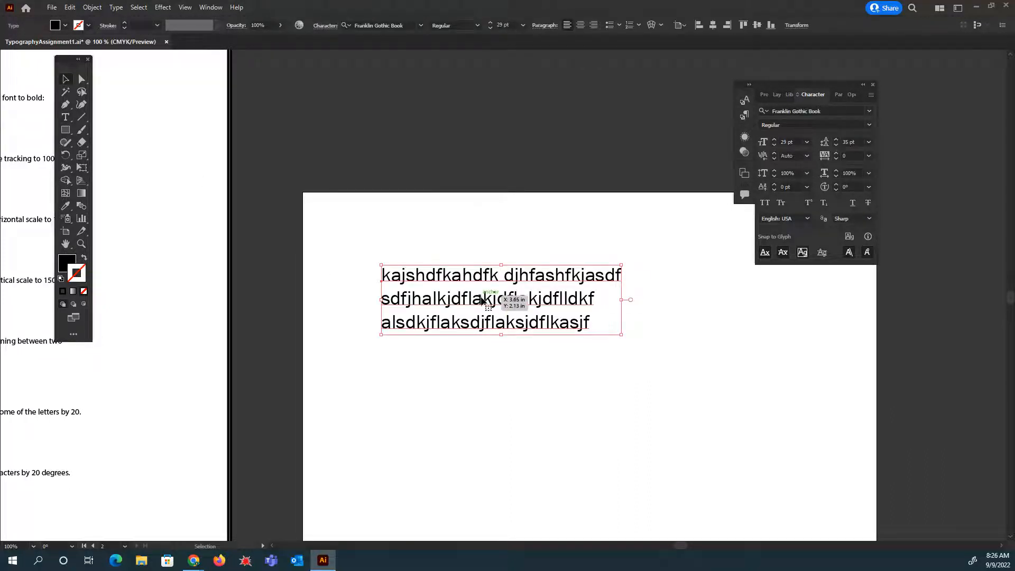
{"action": "double_click", "coordinate": [478, 301]}
{"action": "key", "text": "BackSpace"}
{"action": "left_click", "coordinate": [478, 300]}
{"action": "left_click", "coordinate": [501, 301]}
{"action": "left_click", "coordinate": [528, 300]}
{"action": "left_click", "coordinate": [564, 300]}
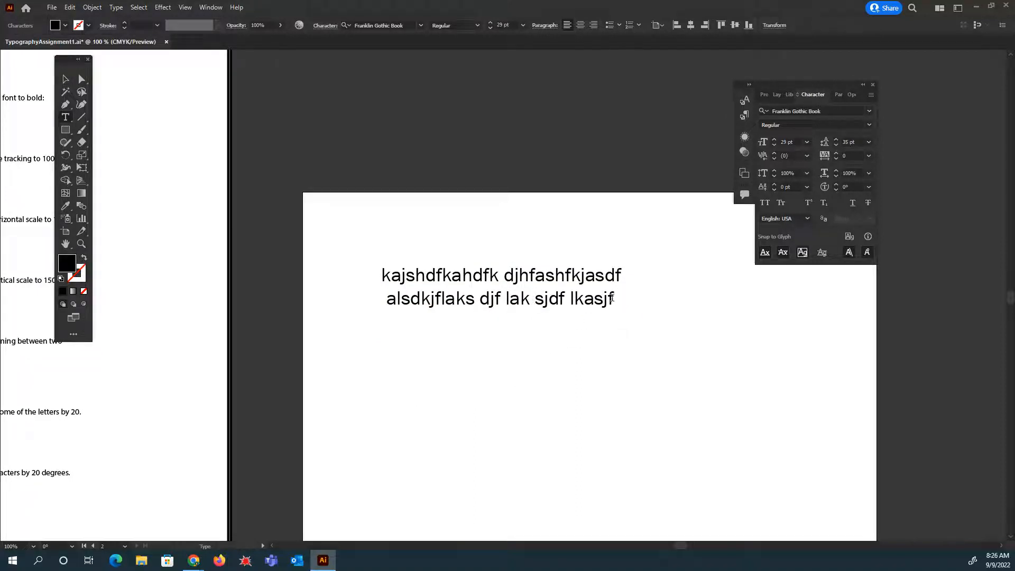
Step: Delete all remaining placeholder text and draw an area type frame of lorem ipsum filler in the upper part of the artboard
{"action": "left_click_drag", "start_coordinate": [611, 298], "coordinate": [326, 212]}
{"action": "key", "text": "BackSpace"}
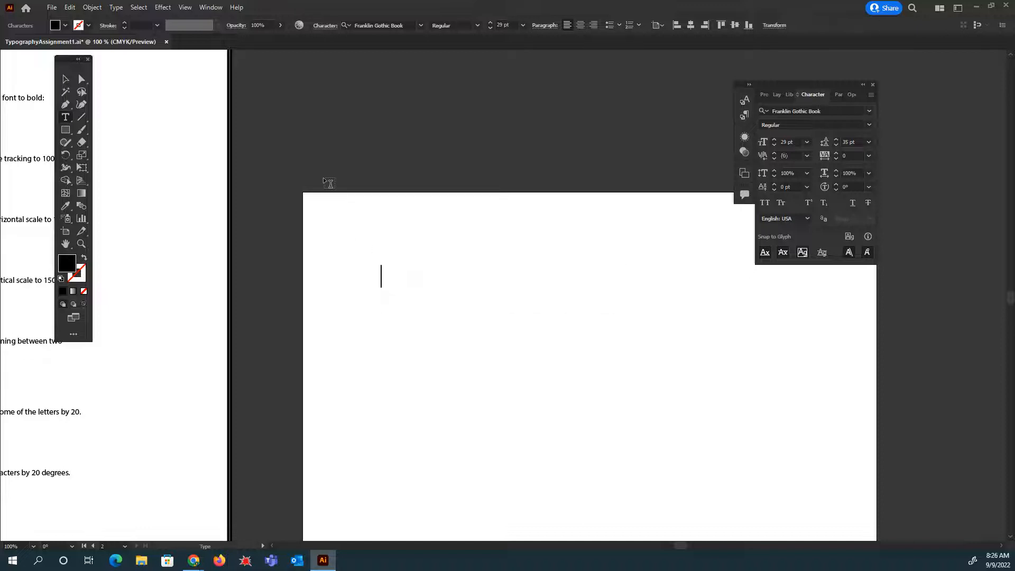
{"action": "left_click", "coordinate": [65, 129]}
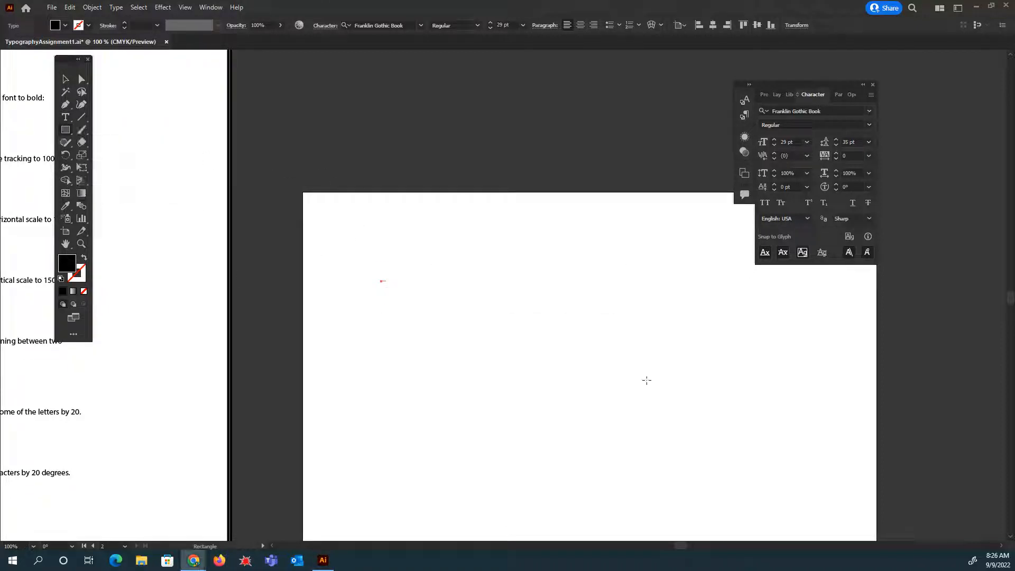
{"action": "key", "text": "t"}
{"action": "left_click_drag", "start_coordinate": [341, 217], "coordinate": [678, 379]}
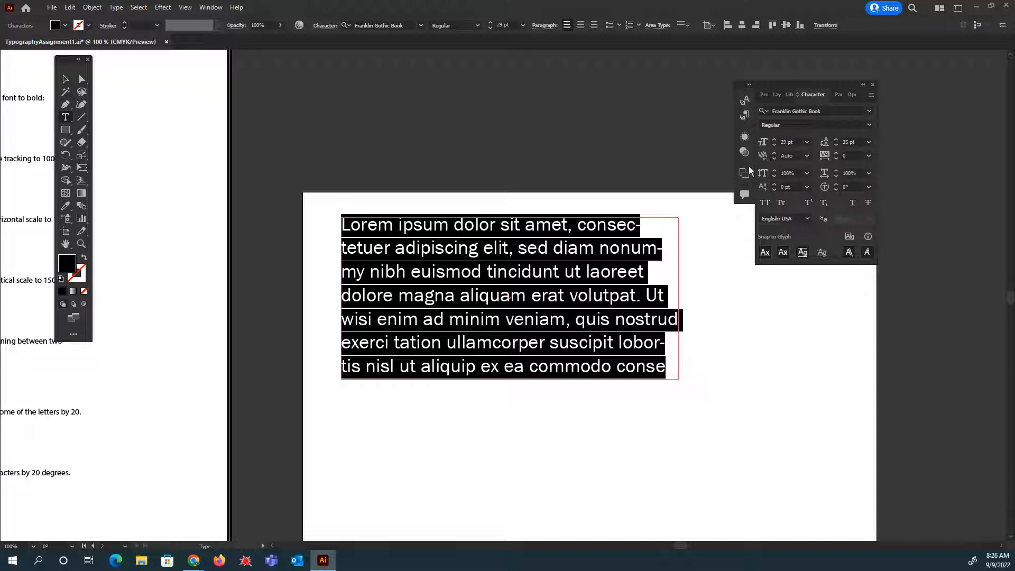
Step: Try to increase the kerning on the letters "me" in the word "amet"
{"action": "left_click", "coordinate": [555, 226]}
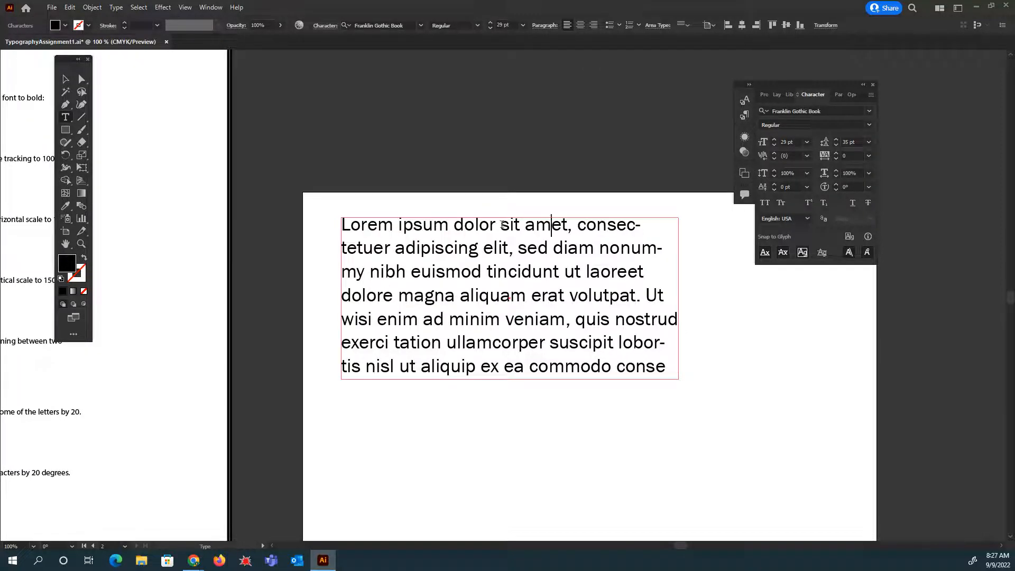
{"action": "left_click", "coordinate": [774, 153]}
{"action": "key", "text": "shift+Left"}
{"action": "left_click_drag", "start_coordinate": [555, 224], "coordinate": [561, 223]}
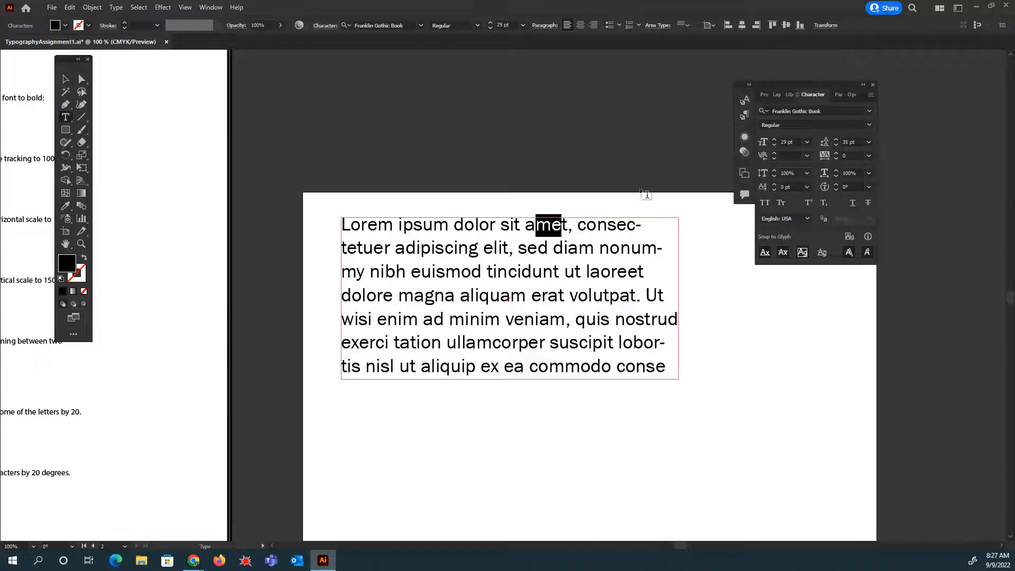
{"action": "left_click", "coordinate": [774, 154]}
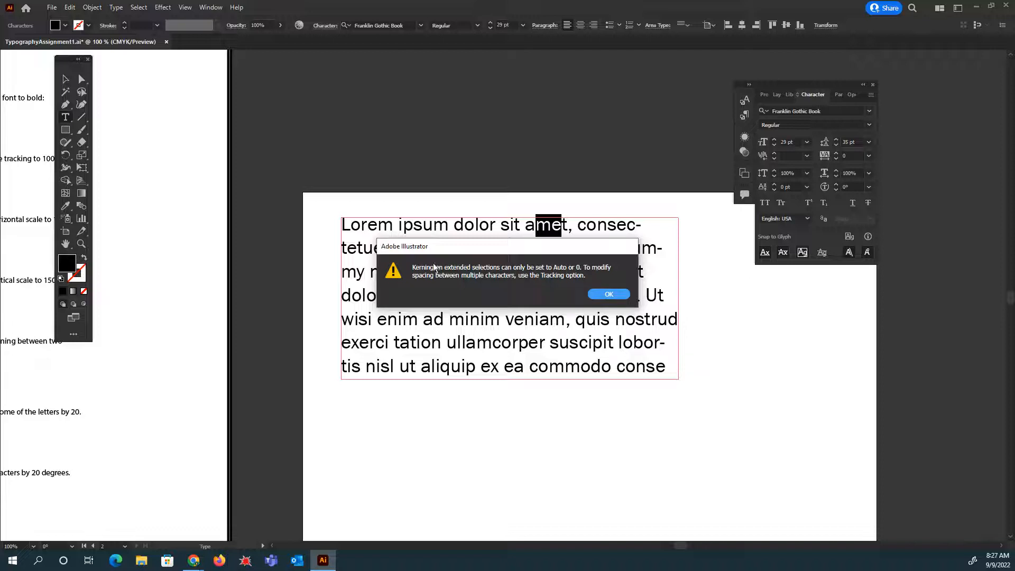
{"action": "left_click", "coordinate": [617, 296]}
{"action": "left_click", "coordinate": [568, 230]}
{"action": "left_click", "coordinate": [611, 290]}
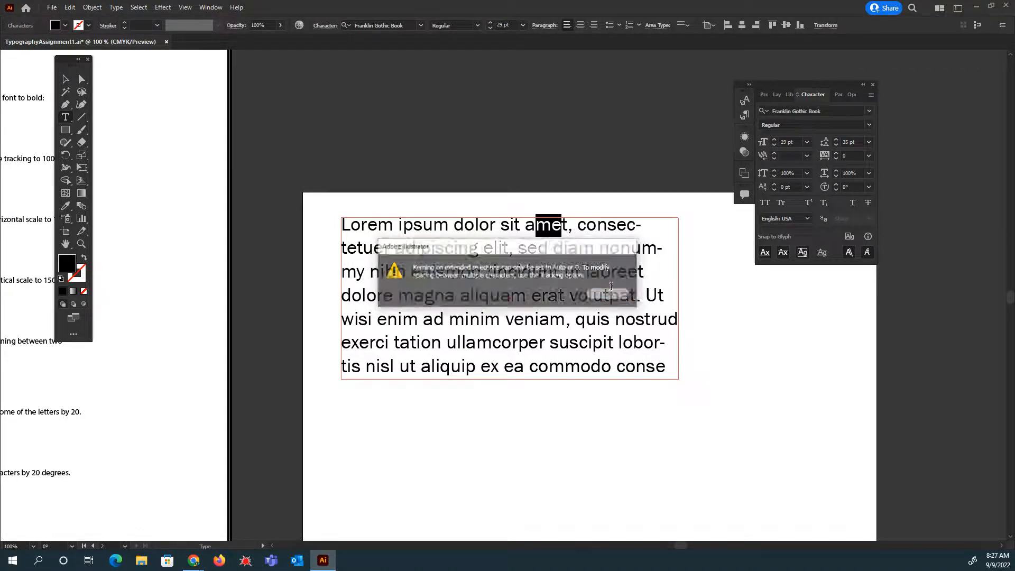
Step: Tighten the kerning of the gap after "amet," to -25 and to -100
{"action": "left_click", "coordinate": [580, 229]}
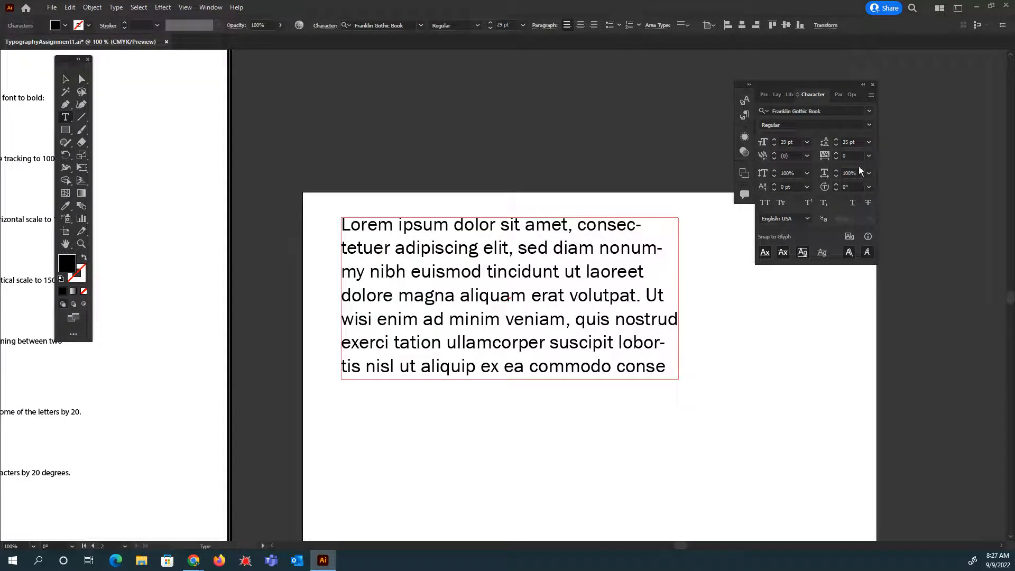
{"action": "left_click", "coordinate": [808, 155]}
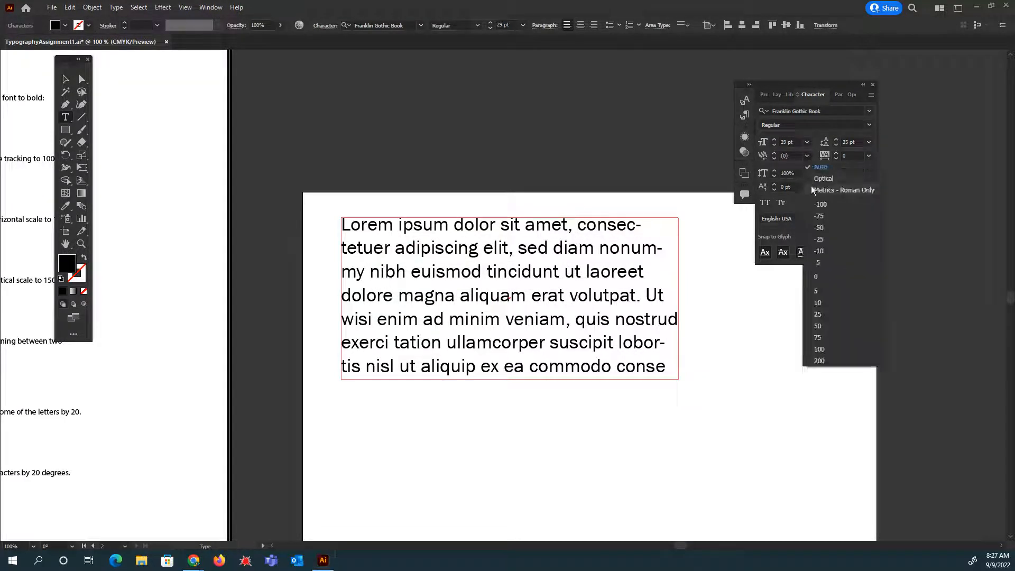
{"action": "left_click", "coordinate": [823, 242]}
{"action": "left_click", "coordinate": [807, 155]}
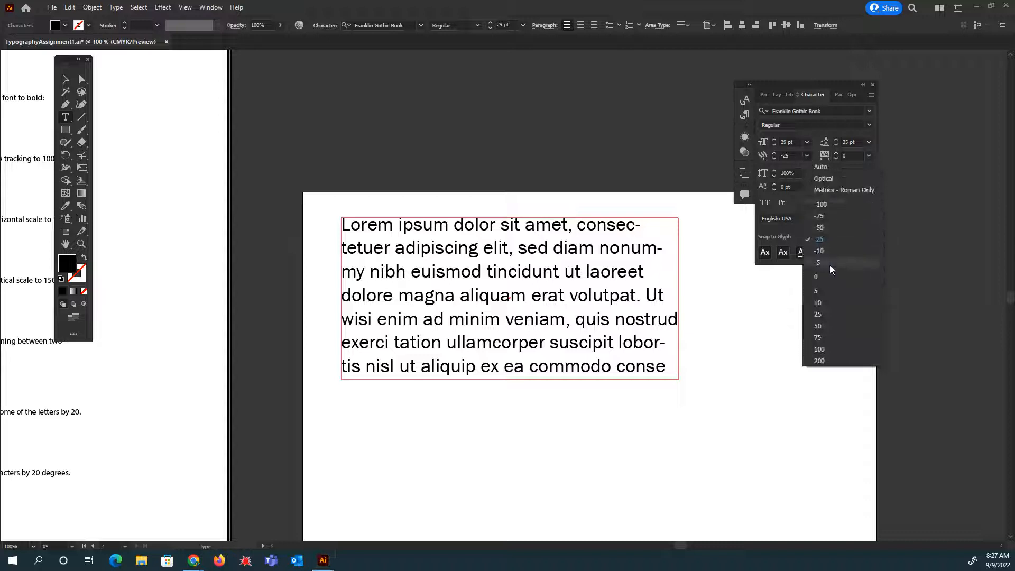
{"action": "left_click", "coordinate": [823, 205]}
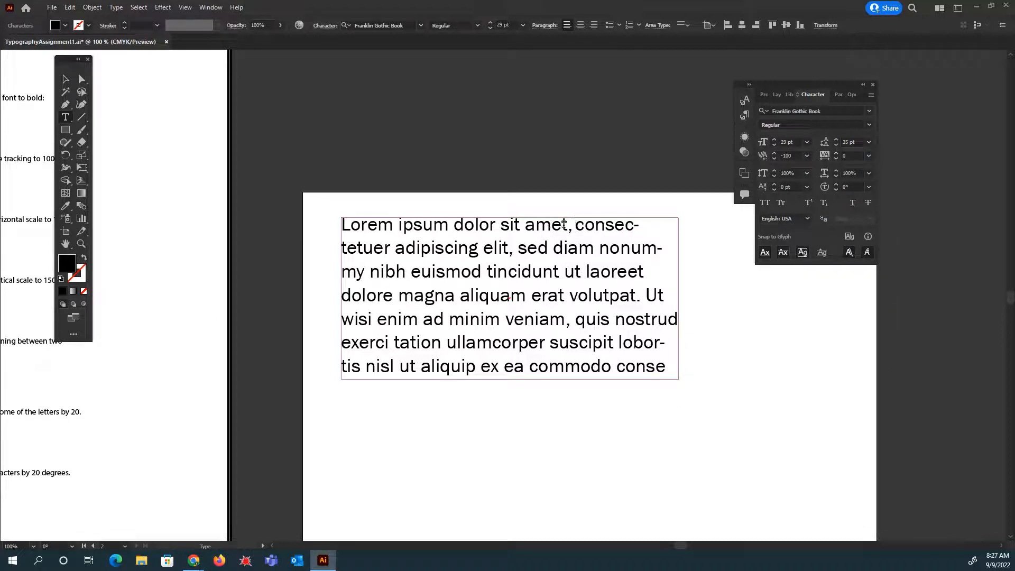
Step: Tighten the kerning of the gap after "amet," to -200 and reset it to 0
{"action": "left_click", "coordinate": [806, 156]}
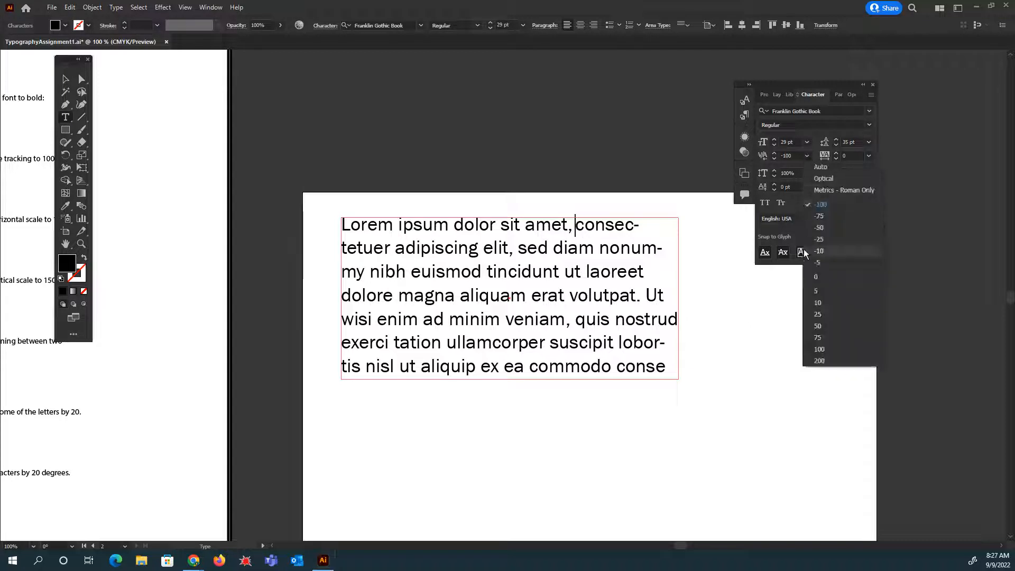
{"action": "left_click", "coordinate": [792, 155]}
{"action": "left_click", "coordinate": [791, 155]}
{"action": "type", "text": "-200"}
{"action": "key", "text": "Return"}
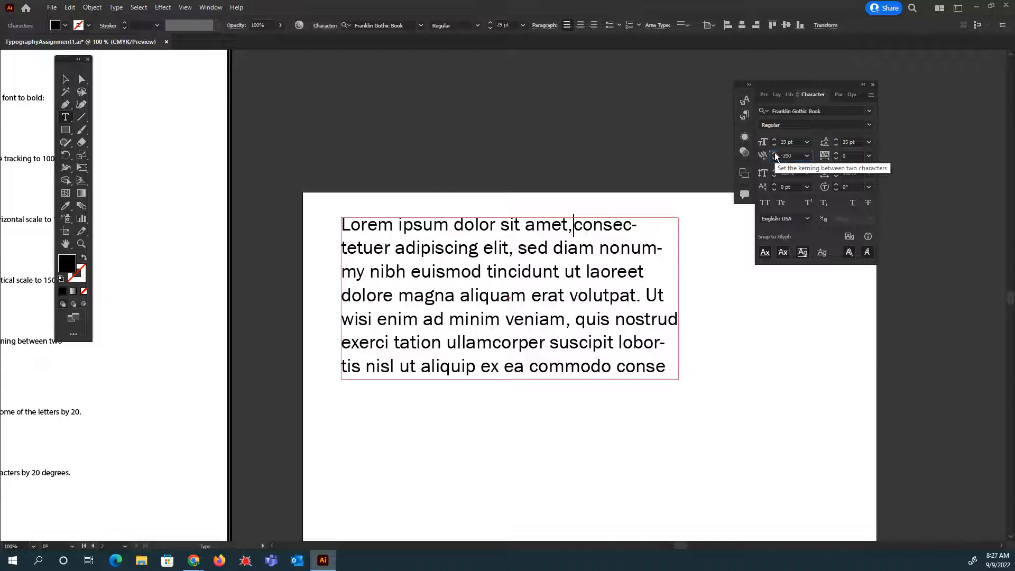
{"action": "left_click", "coordinate": [807, 155]}
{"action": "left_click", "coordinate": [822, 278]}
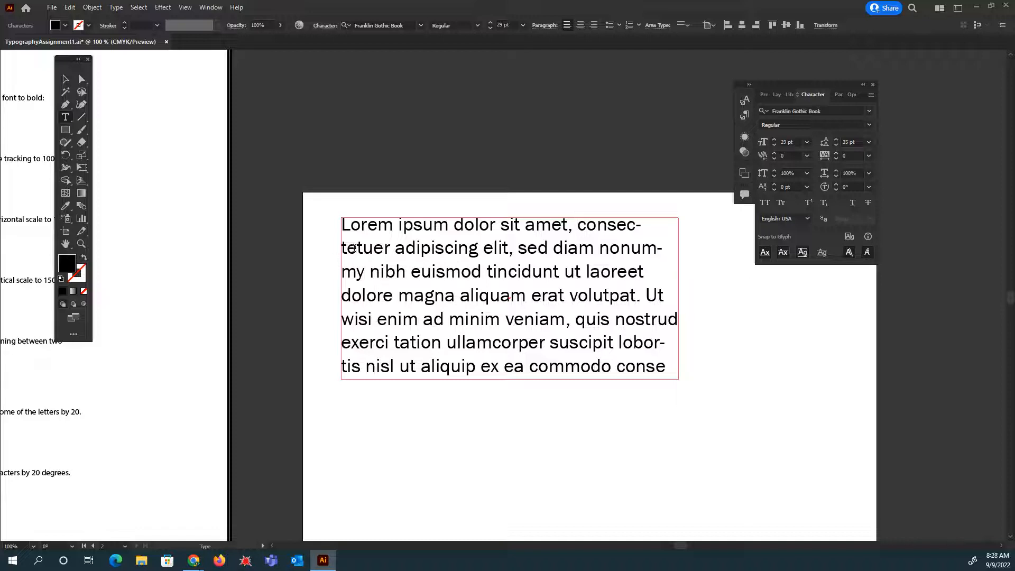
Step: Select the letters "tet" at the start of the second line and raise their tracking gradually to 25
{"action": "left_click_drag", "start_coordinate": [361, 249], "coordinate": [341, 247]}
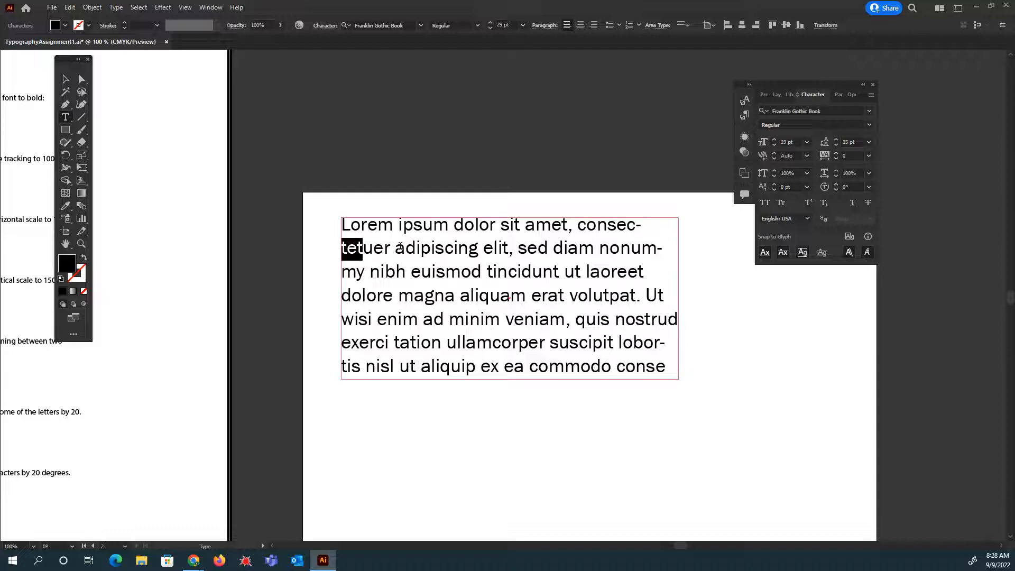
{"action": "left_click", "coordinate": [835, 154]}
{"action": "left_click", "coordinate": [835, 154]}
{"action": "left_click", "coordinate": [835, 154]}
{"action": "left_click", "coordinate": [835, 154]}
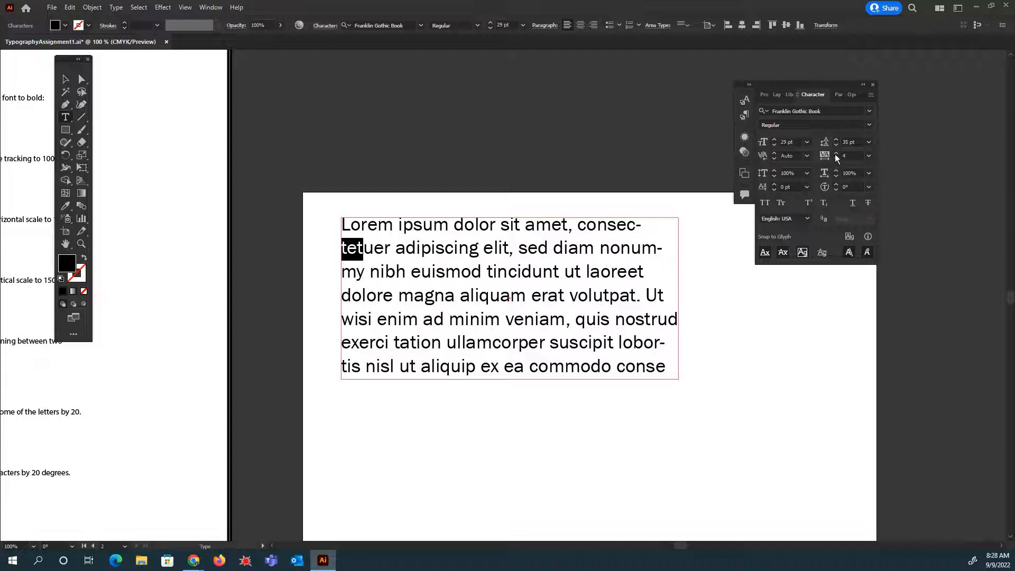
{"action": "left_click", "coordinate": [835, 154]}
{"action": "left_click", "coordinate": [836, 154]}
{"action": "left_click", "coordinate": [835, 154]}
{"action": "left_click", "coordinate": [835, 155]}
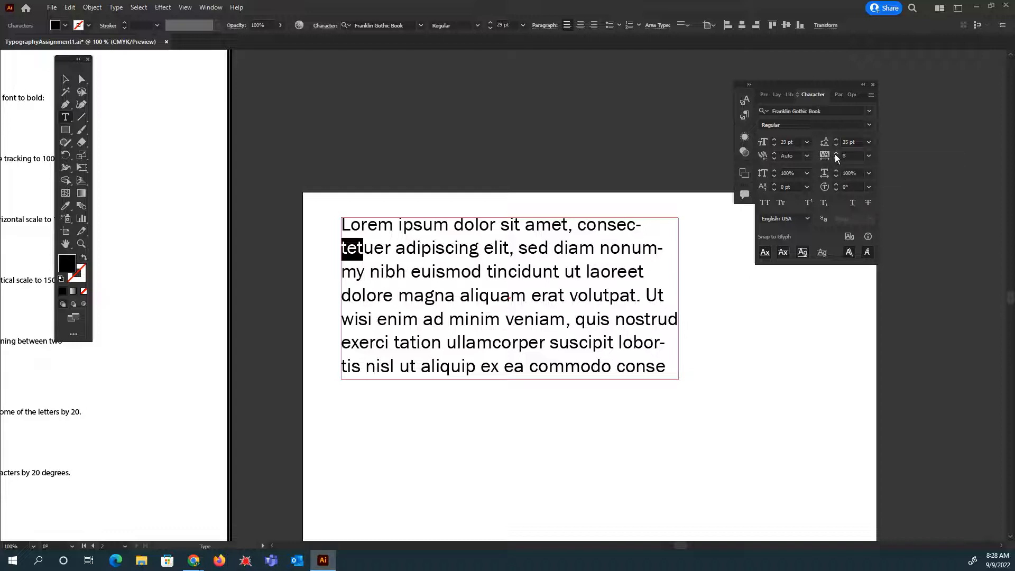
{"action": "left_click", "coordinate": [835, 154]}
{"action": "left_click", "coordinate": [835, 154]}
{"action": "left_click", "coordinate": [836, 154]}
{"action": "left_click", "coordinate": [835, 155]}
{"action": "left_click", "coordinate": [835, 154]}
{"action": "left_click", "coordinate": [835, 155]}
{"action": "left_click", "coordinate": [836, 154]}
{"action": "left_click", "coordinate": [835, 155]}
{"action": "left_click", "coordinate": [835, 155]}
{"action": "left_click", "coordinate": [835, 154]}
{"action": "left_click", "coordinate": [836, 154]}
{"action": "left_click", "coordinate": [835, 154]}
{"action": "left_click", "coordinate": [836, 154]}
{"action": "left_click", "coordinate": [835, 155]}
{"action": "left_click", "coordinate": [836, 154]}
{"action": "left_click", "coordinate": [836, 154]}
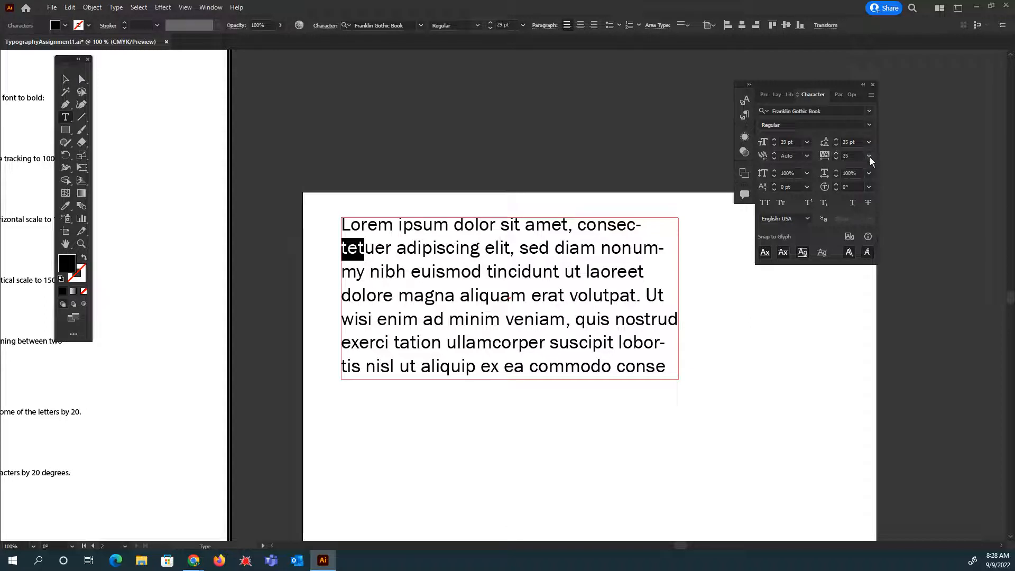
Step: Set the tracking of the letters "tet" to 50 and deselect them
{"action": "left_click", "coordinate": [869, 157]}
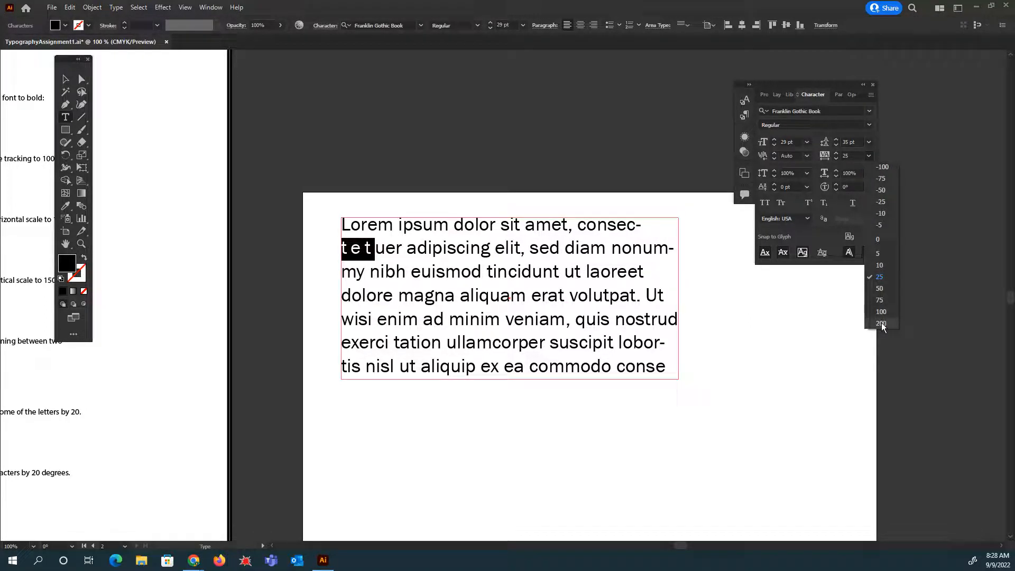
{"action": "left_click", "coordinate": [878, 289]}
{"action": "left_click", "coordinate": [349, 257]}
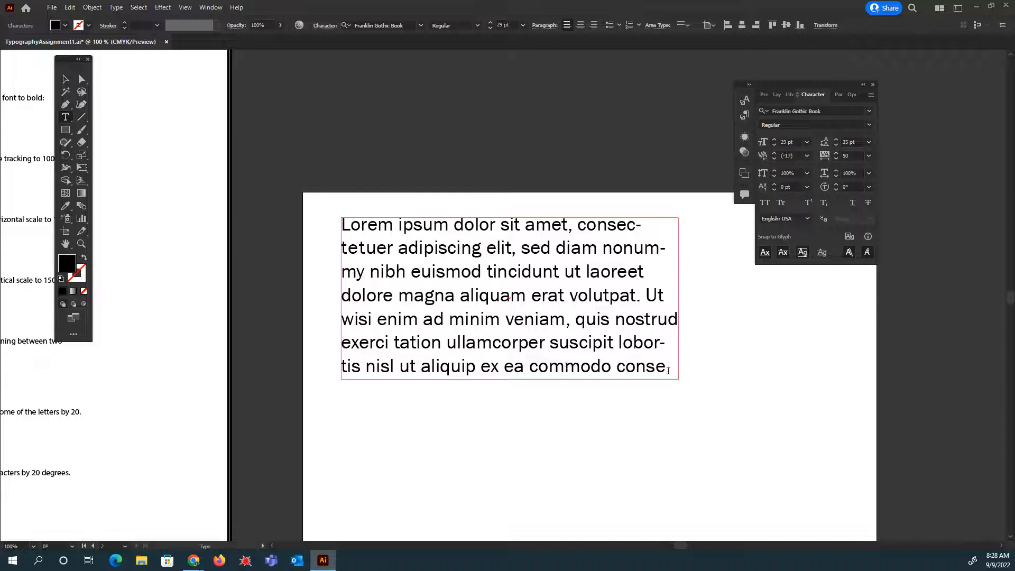
Step: Select the last word "conse" and raise its vertical scale to 120%
{"action": "left_click_drag", "start_coordinate": [668, 370], "coordinate": [617, 370]}
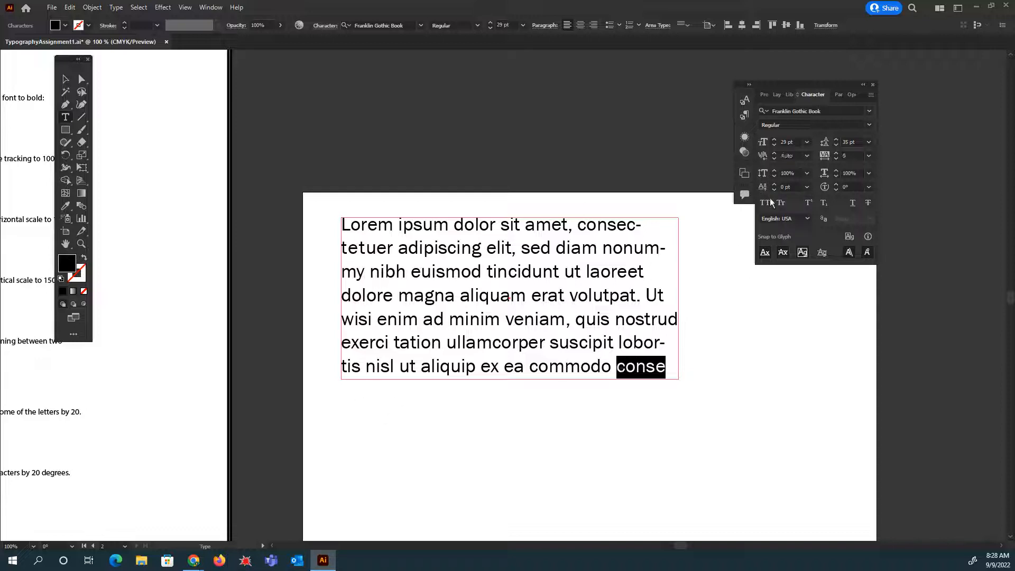
{"action": "left_click", "coordinate": [773, 171]}
{"action": "left_click", "coordinate": [773, 170]}
{"action": "left_click", "coordinate": [774, 170]}
{"action": "left_click", "coordinate": [773, 171]}
{"action": "left_click", "coordinate": [774, 170]}
{"action": "left_click", "coordinate": [774, 170]}
{"action": "left_click", "coordinate": [774, 171]}
{"action": "left_click", "coordinate": [774, 170]}
{"action": "left_click", "coordinate": [774, 171]}
{"action": "left_click", "coordinate": [774, 171]}
{"action": "left_click", "coordinate": [773, 172]}
{"action": "left_click", "coordinate": [774, 172]}
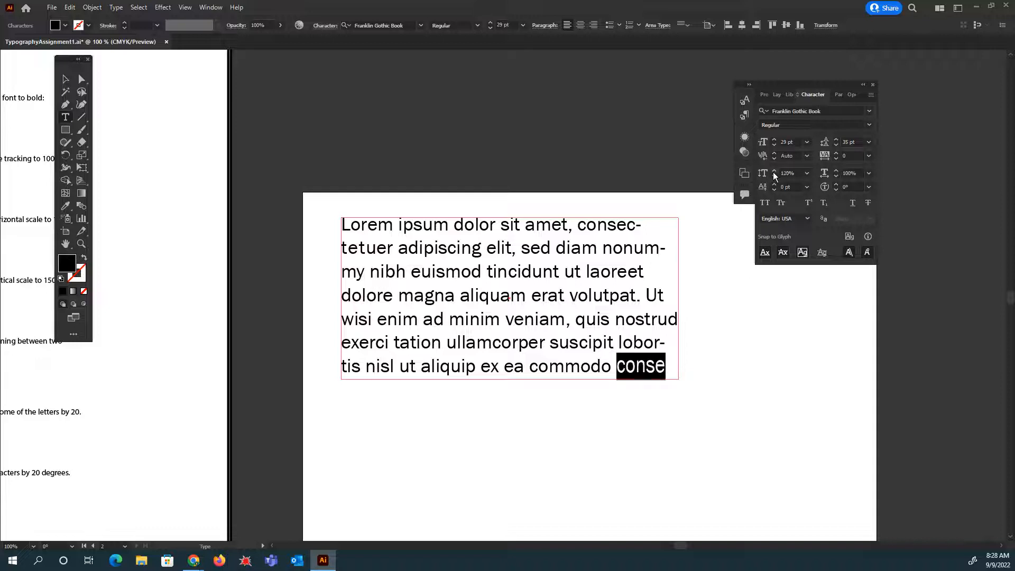
Step: Reselect the word "conse" and set its vertical scale back to 100%
{"action": "left_click", "coordinate": [83, 82]}
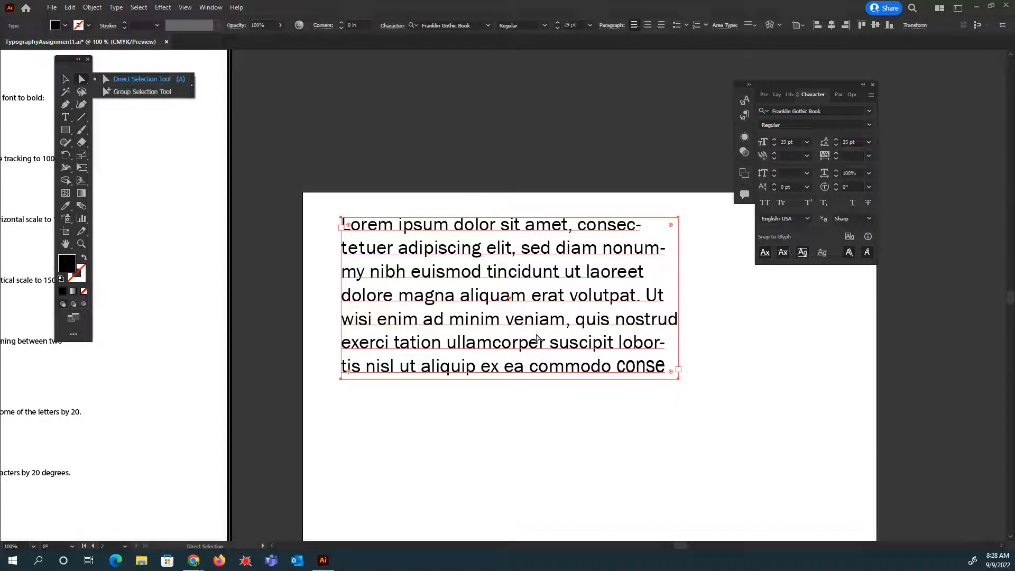
{"action": "left_click", "coordinate": [64, 116]}
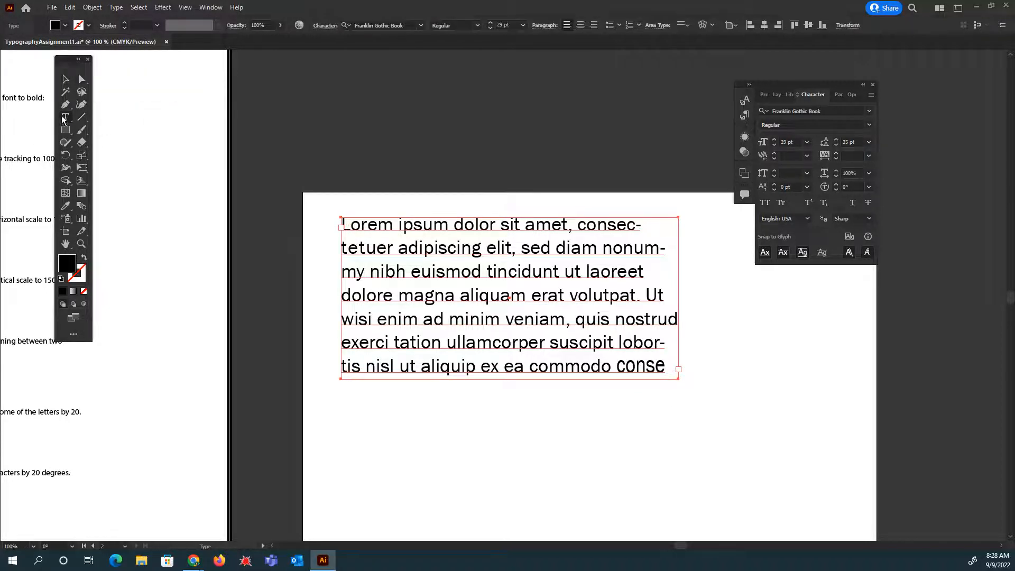
{"action": "left_click_drag", "start_coordinate": [616, 366], "coordinate": [672, 365]}
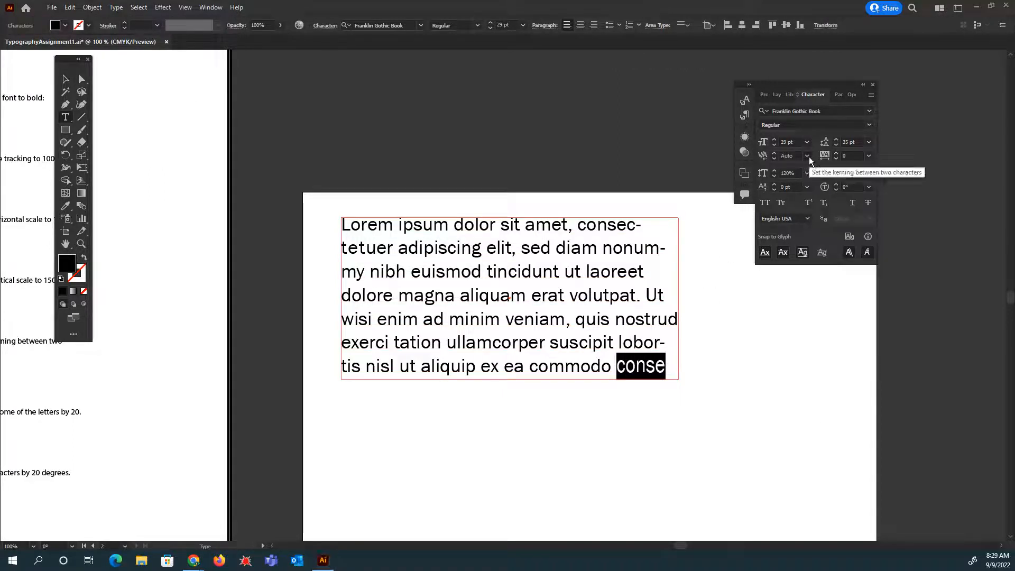
{"action": "left_click", "coordinate": [807, 173]}
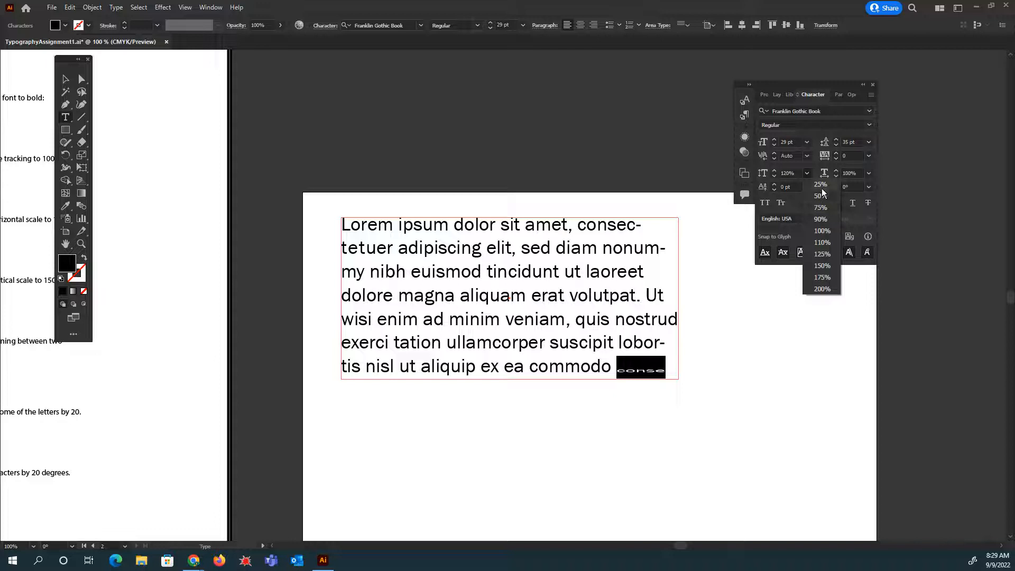
{"action": "left_click", "coordinate": [822, 231]}
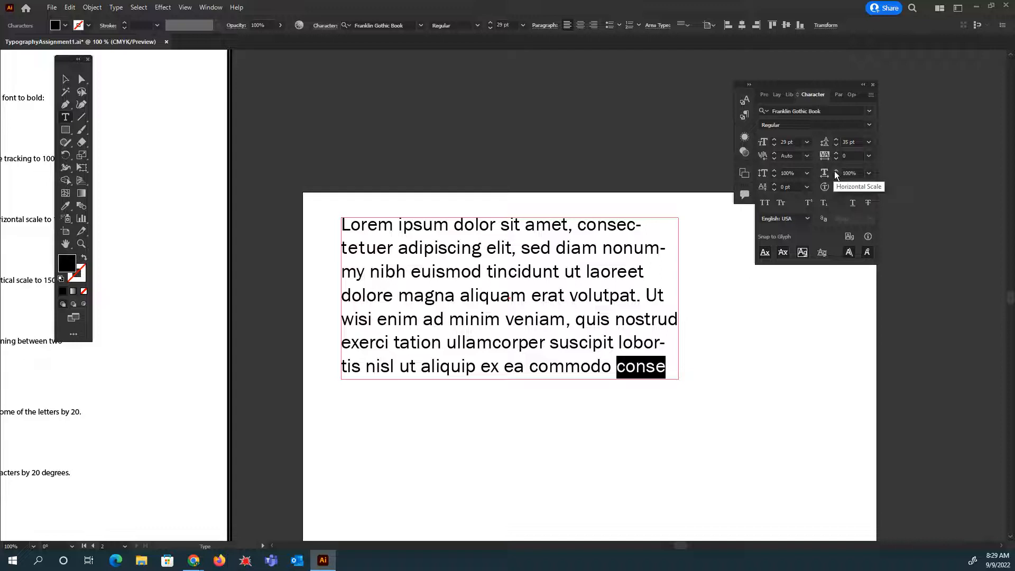
Step: Preview the horizontal scale presets on the word "conse", and enlarge the text frame outward from its lower-right corner
{"action": "left_click", "coordinate": [869, 174]}
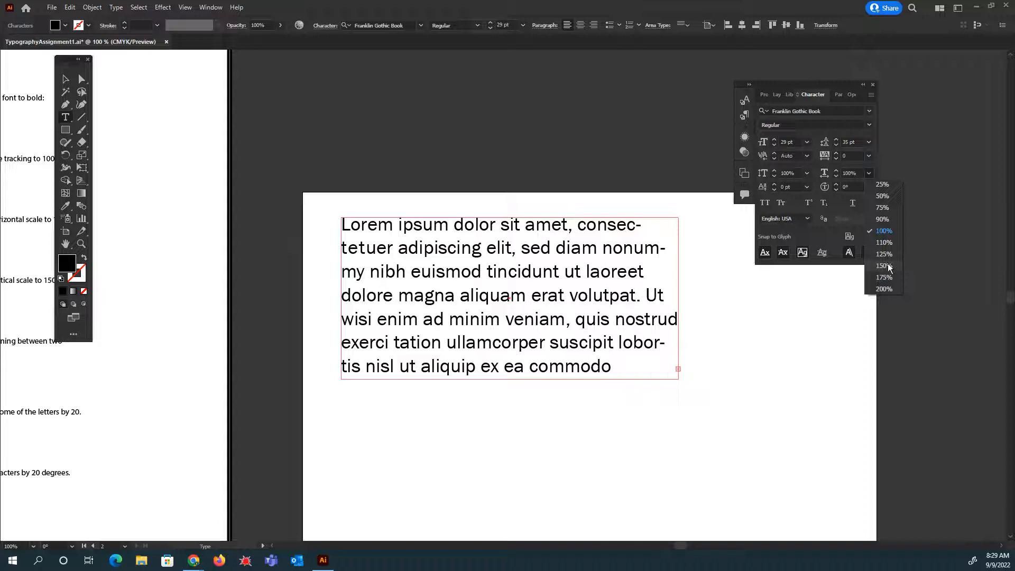
{"action": "left_click", "coordinate": [66, 80]}
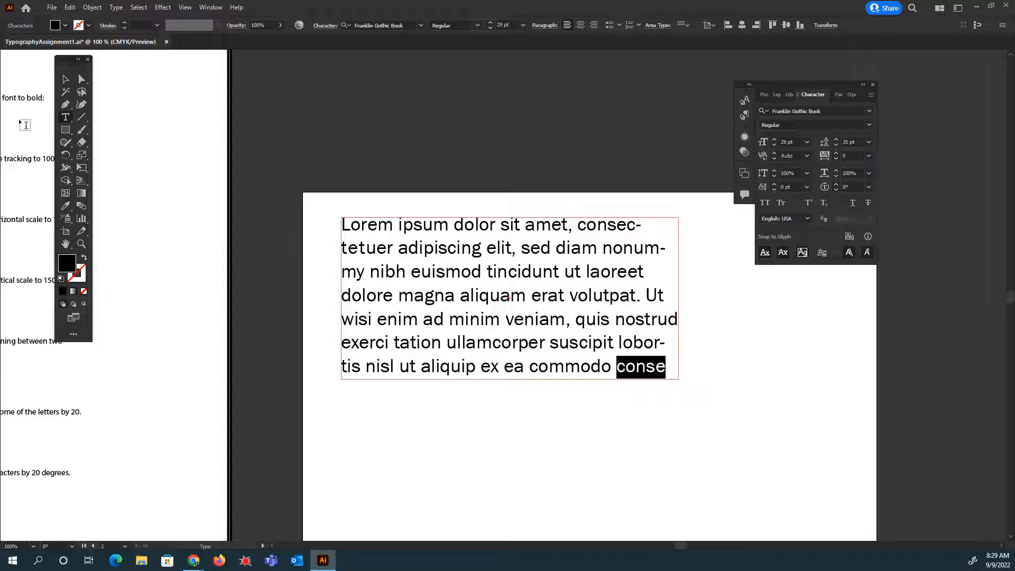
{"action": "key", "text": "Escape"}
{"action": "left_click_drag", "start_coordinate": [675, 383], "coordinate": [783, 447]}
{"action": "left_click", "coordinate": [446, 346]}
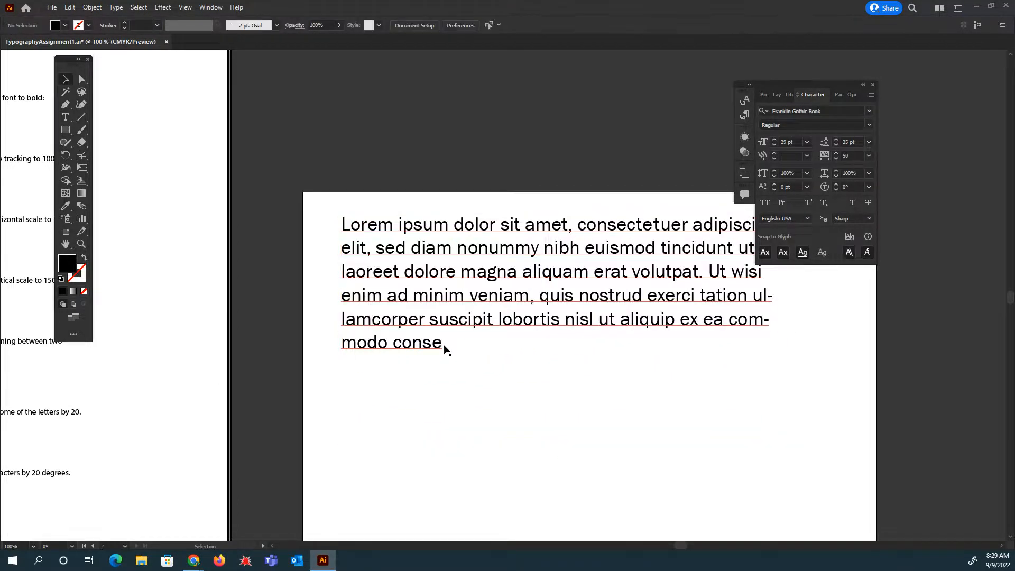
Step: Select the paragraph's last line "modo conse", set its horizontal scale to 175%, and deselect it
{"action": "double_click", "coordinate": [407, 351]}
{"action": "key", "text": "ctrl+a"}
{"action": "left_click_drag", "start_coordinate": [458, 344], "coordinate": [341, 346]}
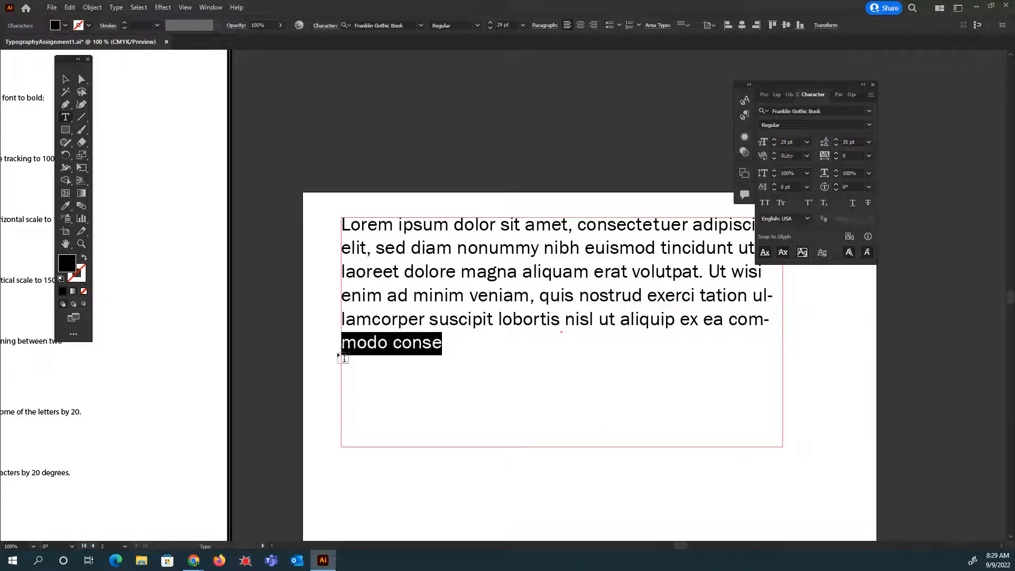
{"action": "left_click", "coordinate": [870, 173]}
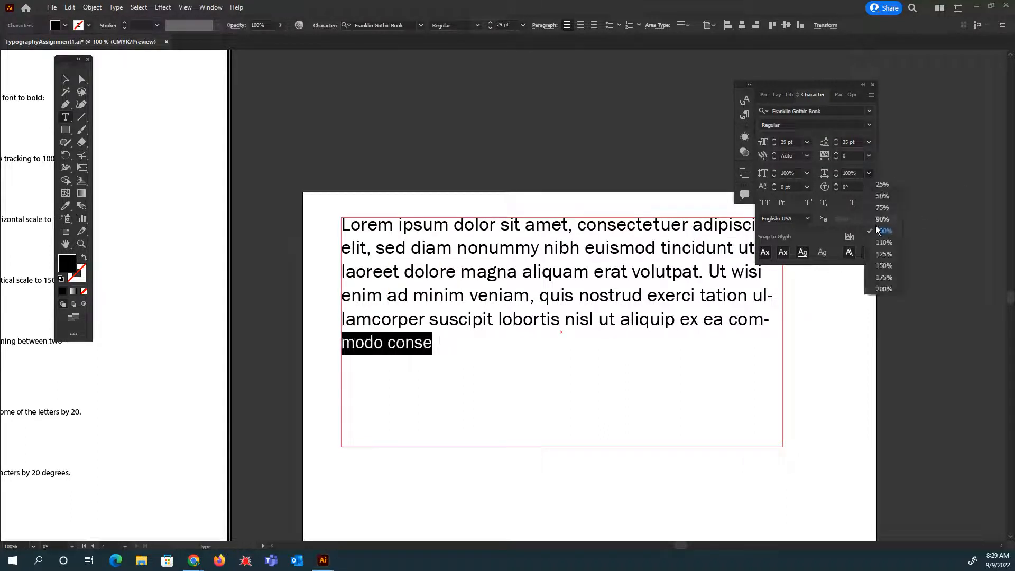
{"action": "left_click", "coordinate": [883, 277]}
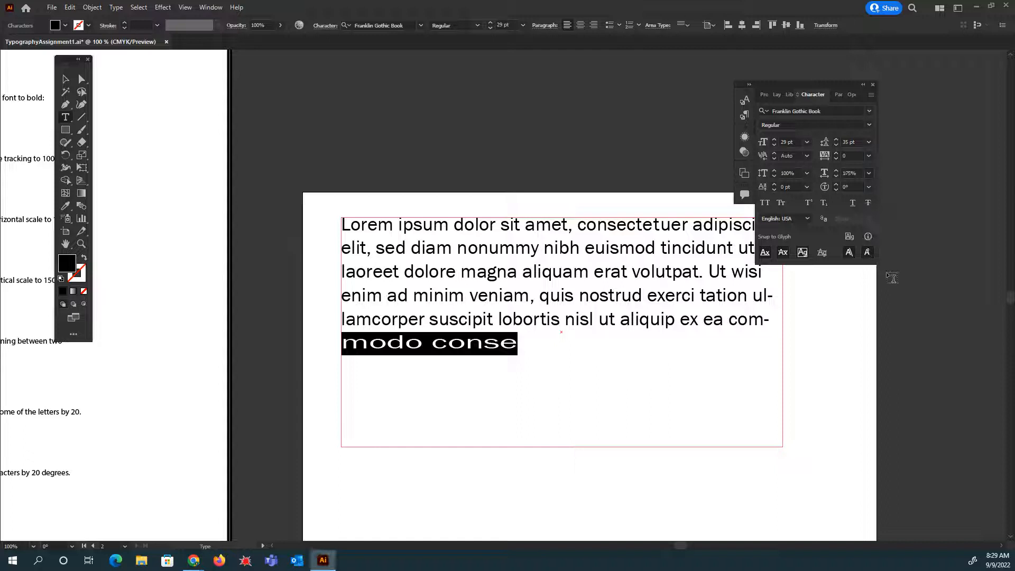
{"action": "left_click", "coordinate": [726, 367]}
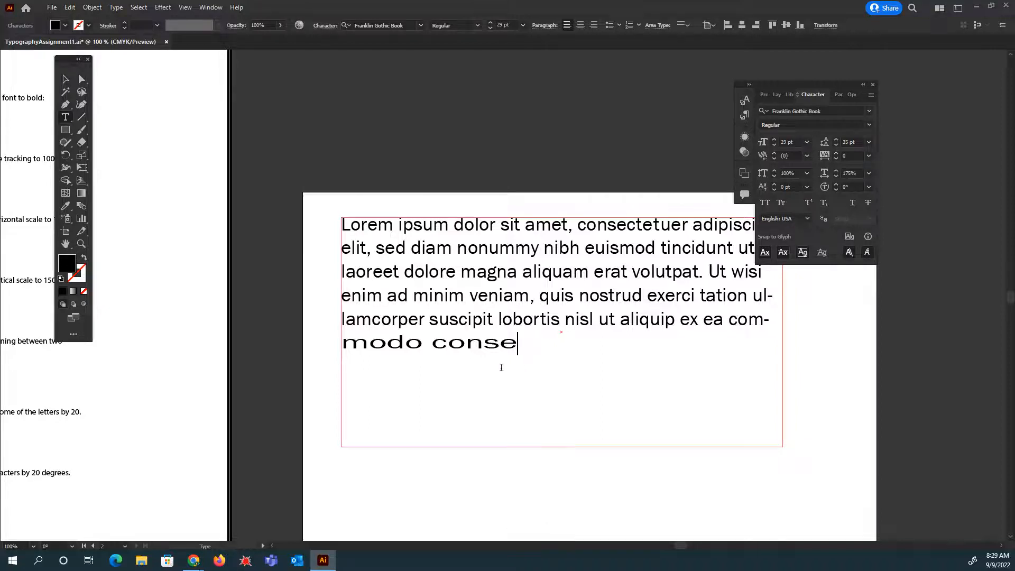
Step: Reselect the last line "modo conse" and preview the baseline shift presets on it
{"action": "left_click_drag", "start_coordinate": [518, 346], "coordinate": [328, 357]}
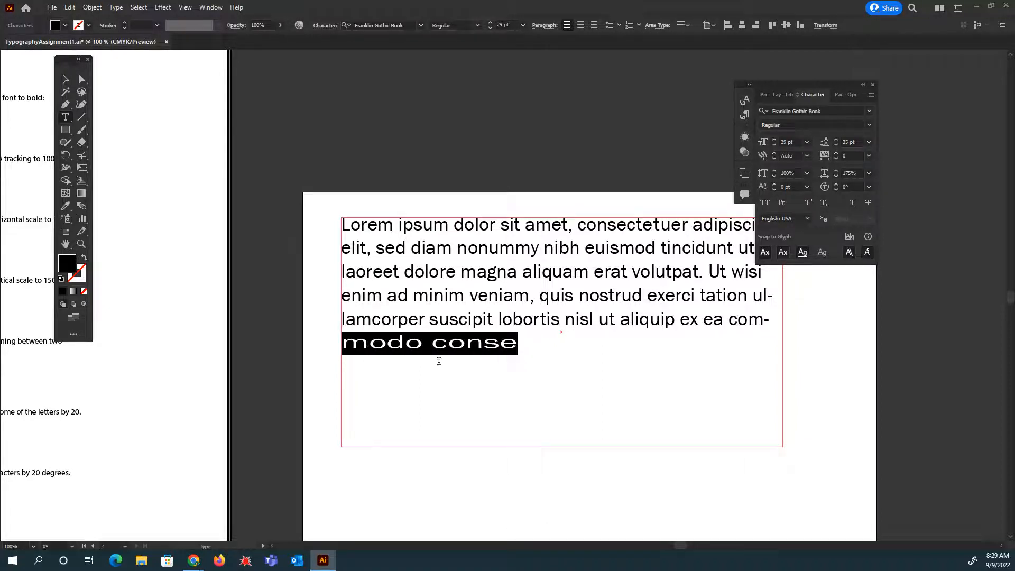
{"action": "left_click", "coordinate": [484, 367]}
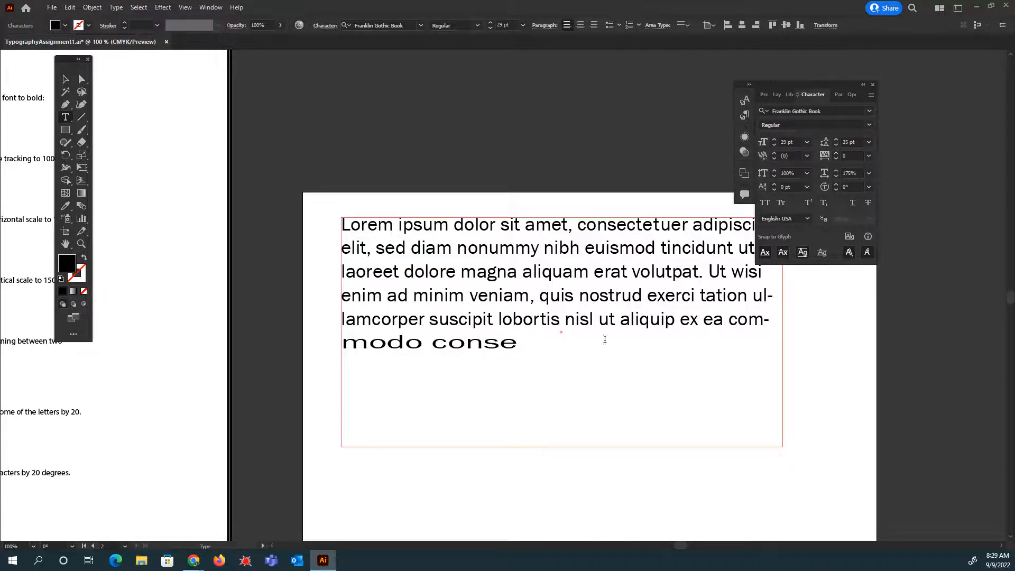
{"action": "left_click_drag", "start_coordinate": [605, 339], "coordinate": [341, 342]}
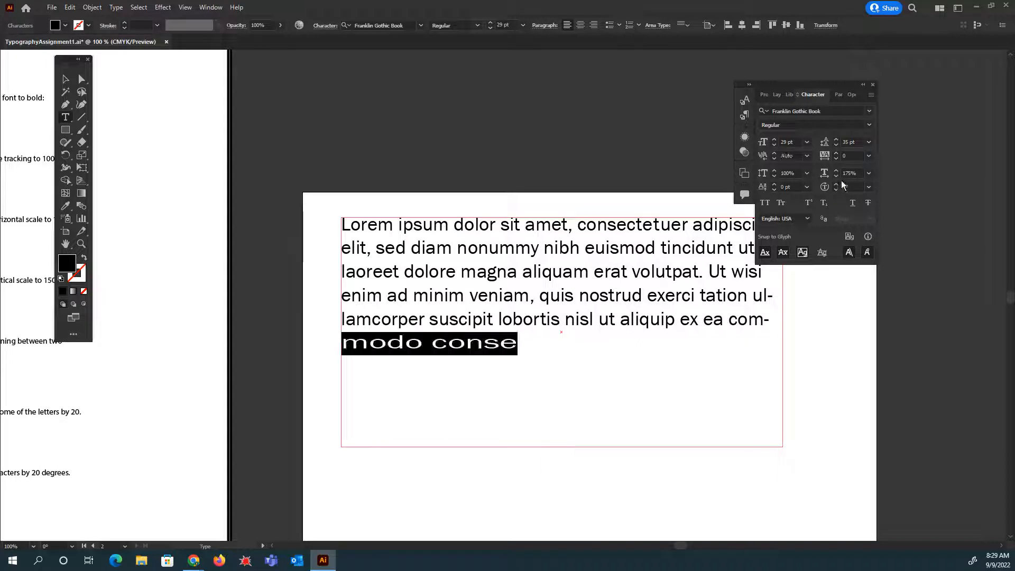
{"action": "left_click", "coordinate": [806, 187]}
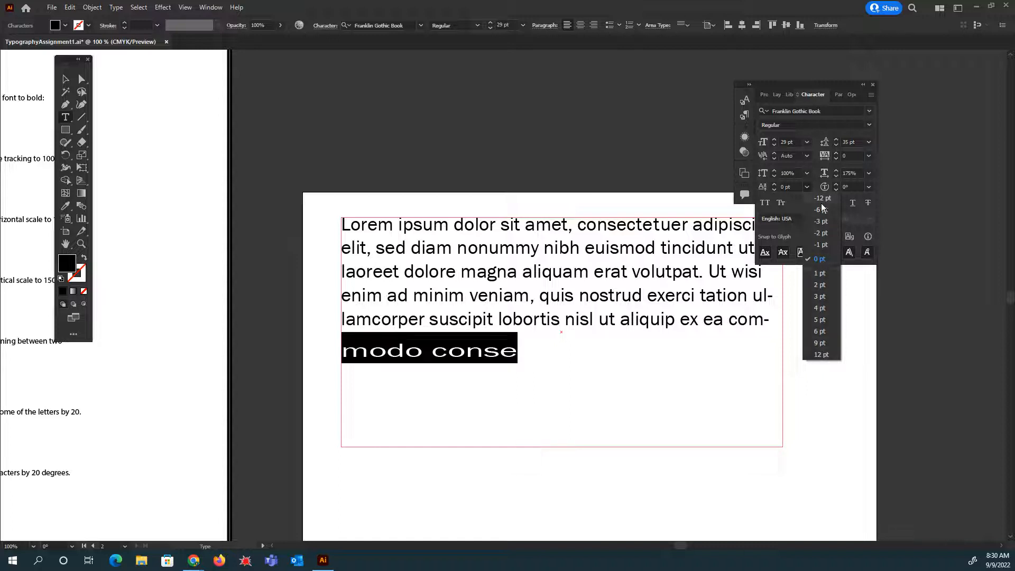
{"action": "left_click", "coordinate": [519, 357]}
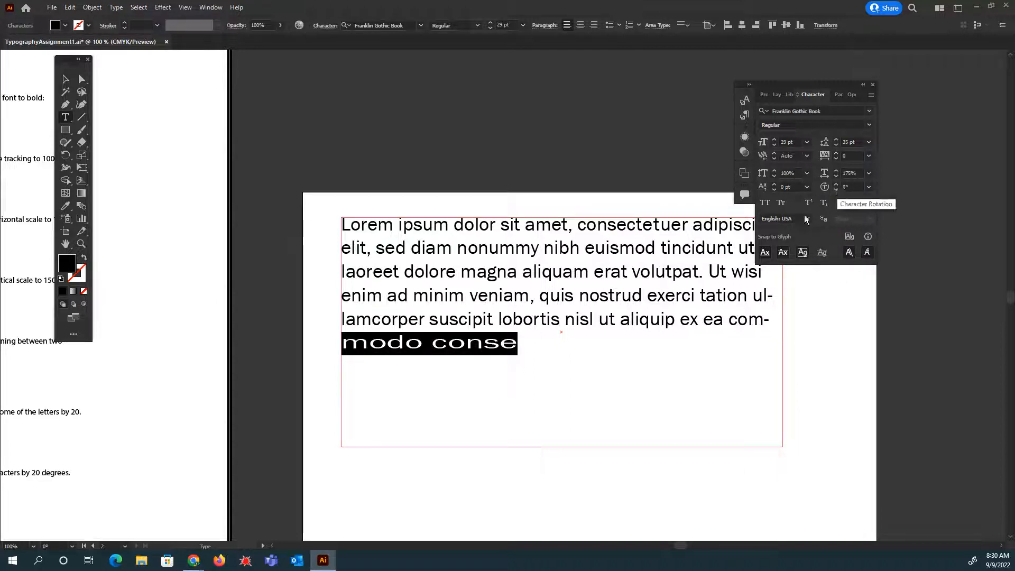
Step: Select only the final "e" of "conse" and set its character rotation to -19°
{"action": "left_click", "coordinate": [505, 338]}
{"action": "left_click_drag", "start_coordinate": [500, 342], "coordinate": [529, 343]}
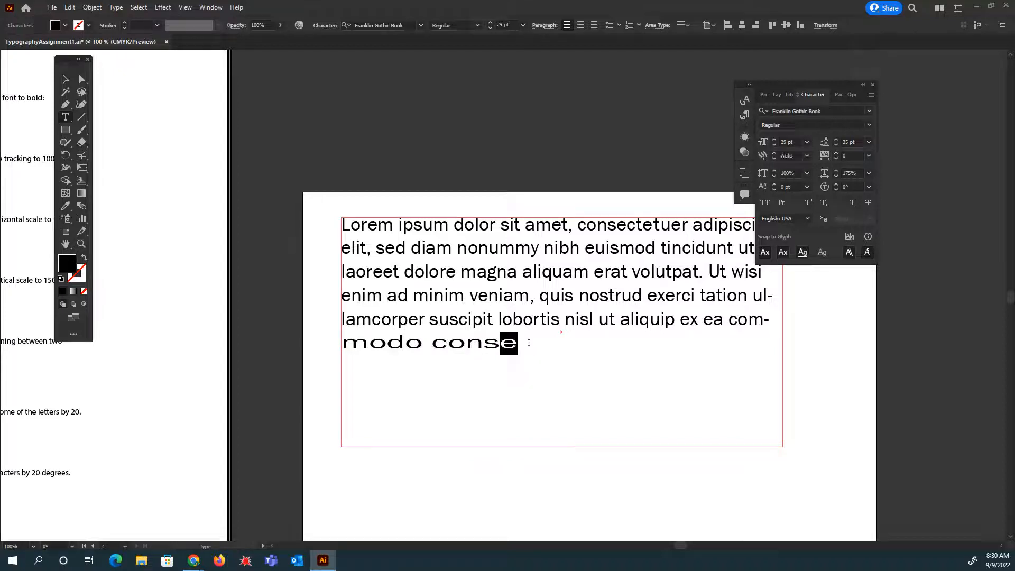
{"action": "left_click", "coordinate": [836, 188]}
{"action": "left_click", "coordinate": [836, 189]}
{"action": "left_click", "coordinate": [836, 188]}
{"action": "left_click", "coordinate": [836, 188]}
{"action": "left_click", "coordinate": [836, 190]}
{"action": "left_click", "coordinate": [784, 126]}
{"action": "left_click", "coordinate": [628, 411]}
Step: Apply All Caps and then Small Caps to "modo conse", and retype its first letter as a capital M
{"action": "left_click_drag", "start_coordinate": [522, 344], "coordinate": [340, 344]}
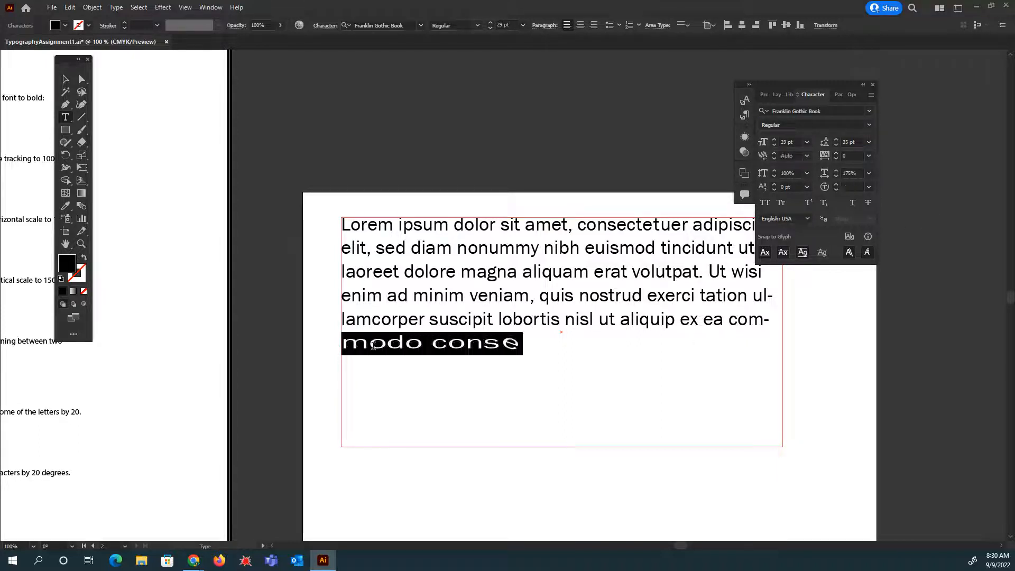
{"action": "left_click", "coordinate": [765, 204]}
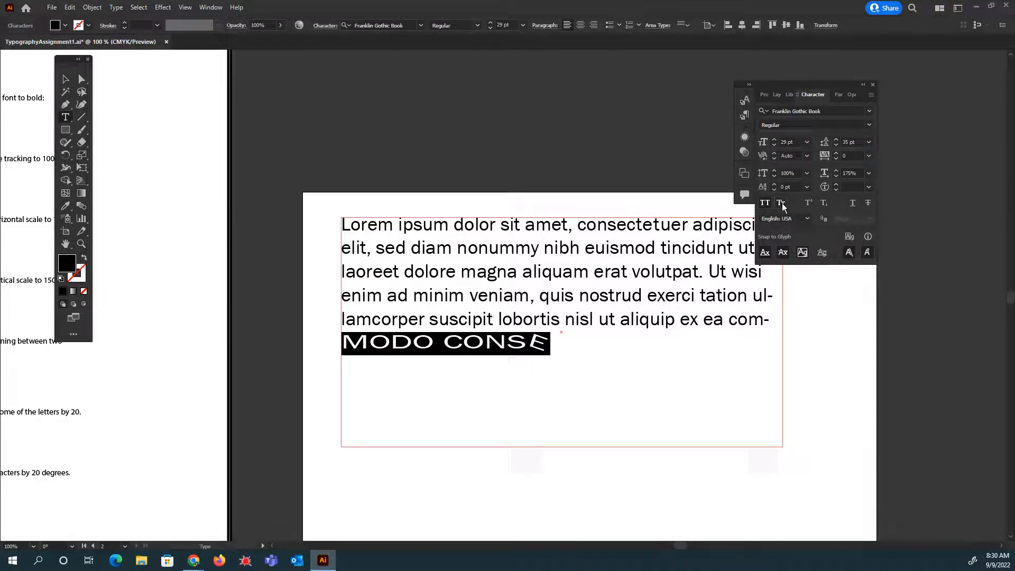
{"action": "left_click", "coordinate": [782, 203]}
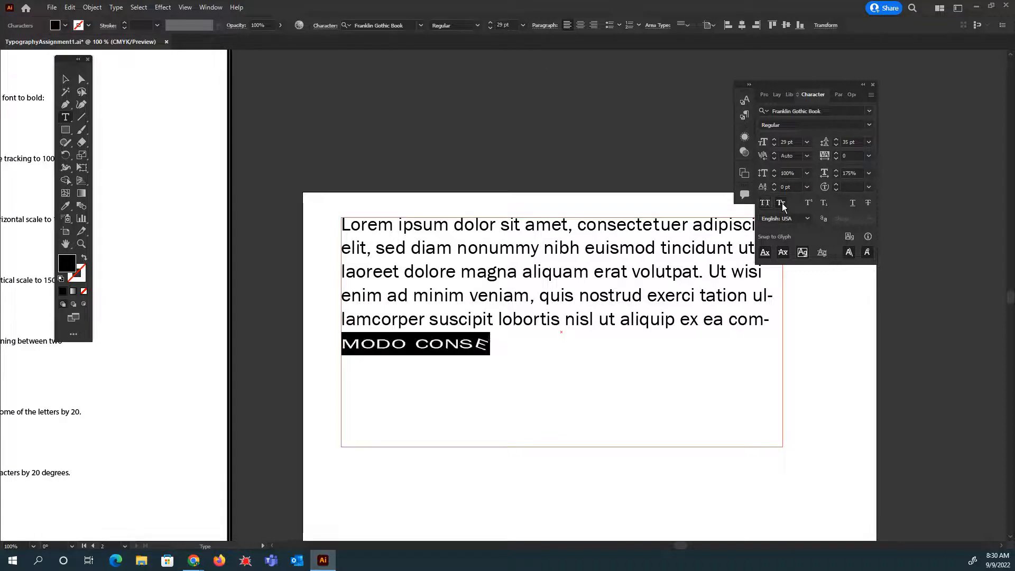
{"action": "left_click", "coordinate": [357, 345]}
{"action": "left_click_drag", "start_coordinate": [357, 345], "coordinate": [342, 343]}
{"action": "type", "text": "M"}
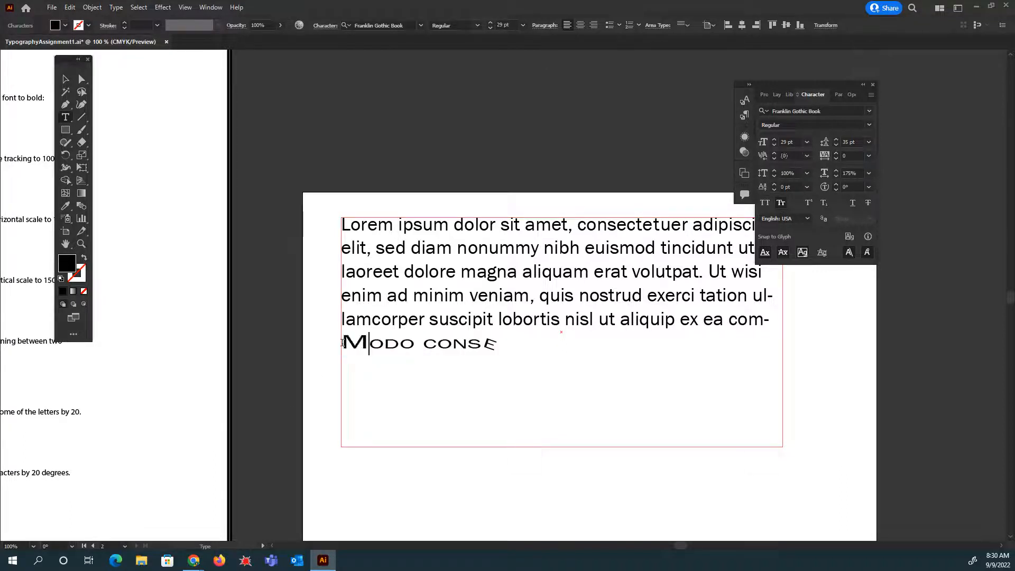
Step: Replace the final "e" of the last line with a superscript 1 and add a subscript 2 after it
{"action": "left_click_drag", "start_coordinate": [488, 345], "coordinate": [338, 338]}
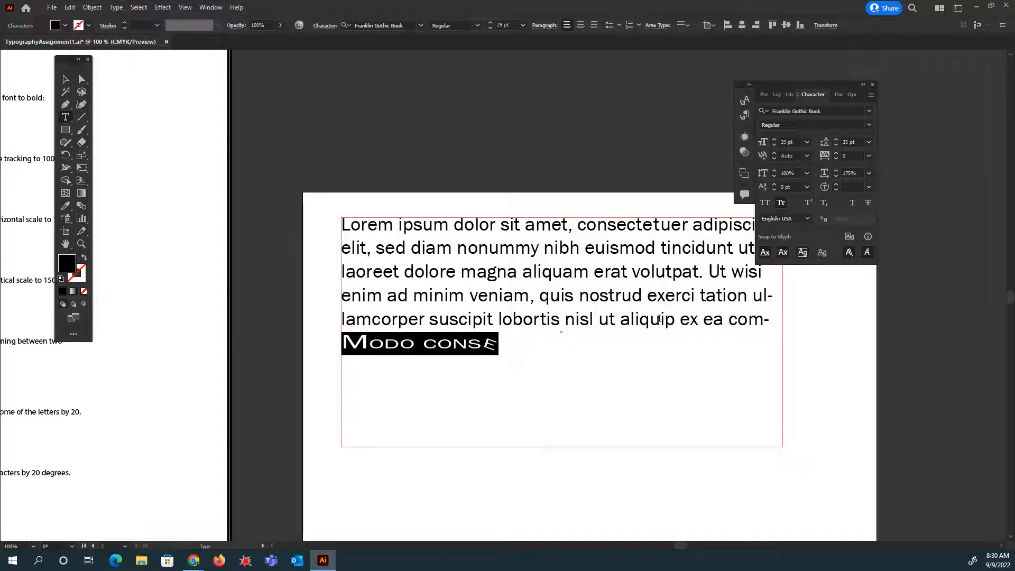
{"action": "left_click_drag", "start_coordinate": [482, 343], "coordinate": [536, 344]}
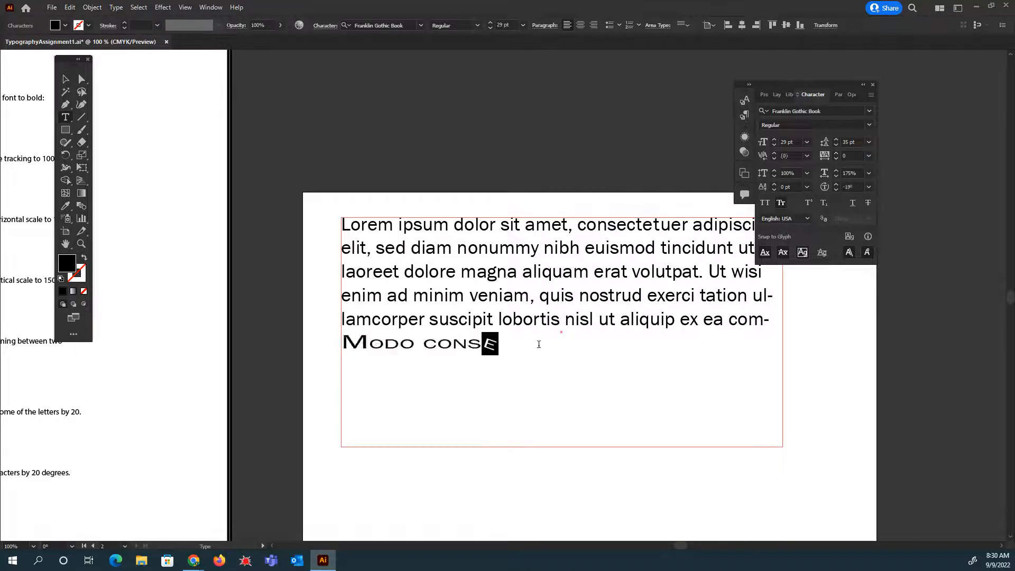
{"action": "left_click", "coordinate": [810, 204]}
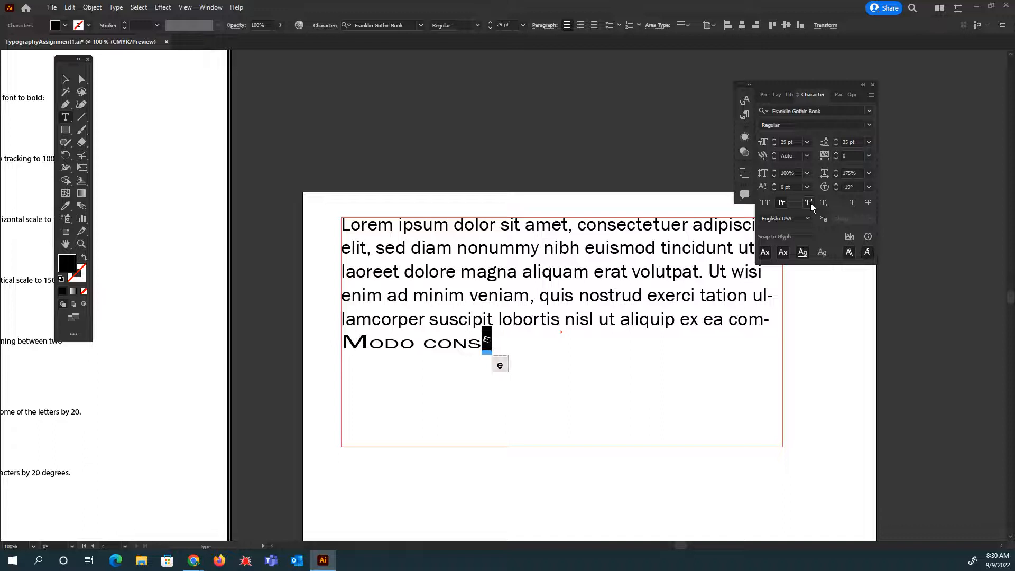
{"action": "left_click", "coordinate": [486, 339]}
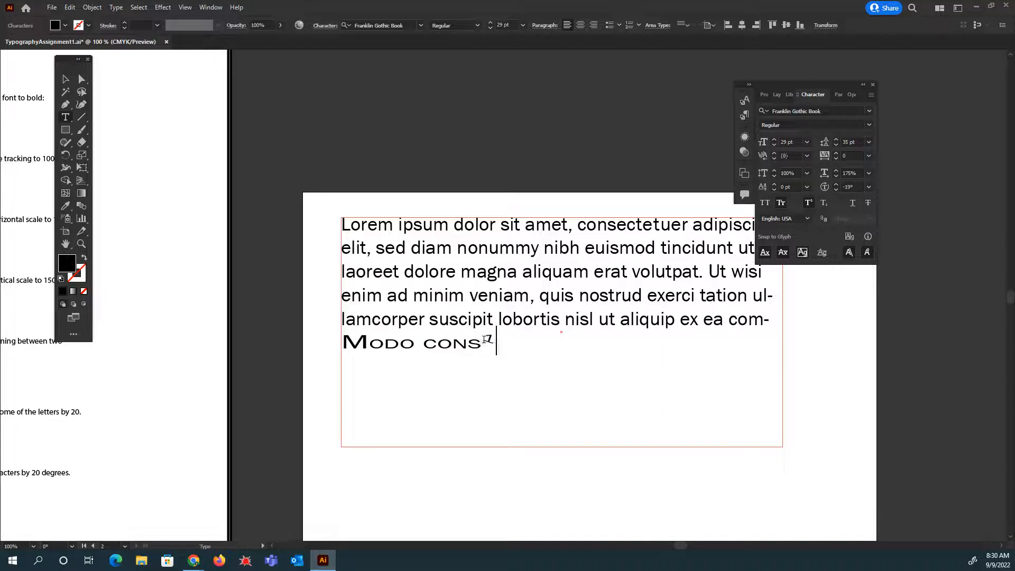
{"action": "left_click", "coordinate": [824, 205]}
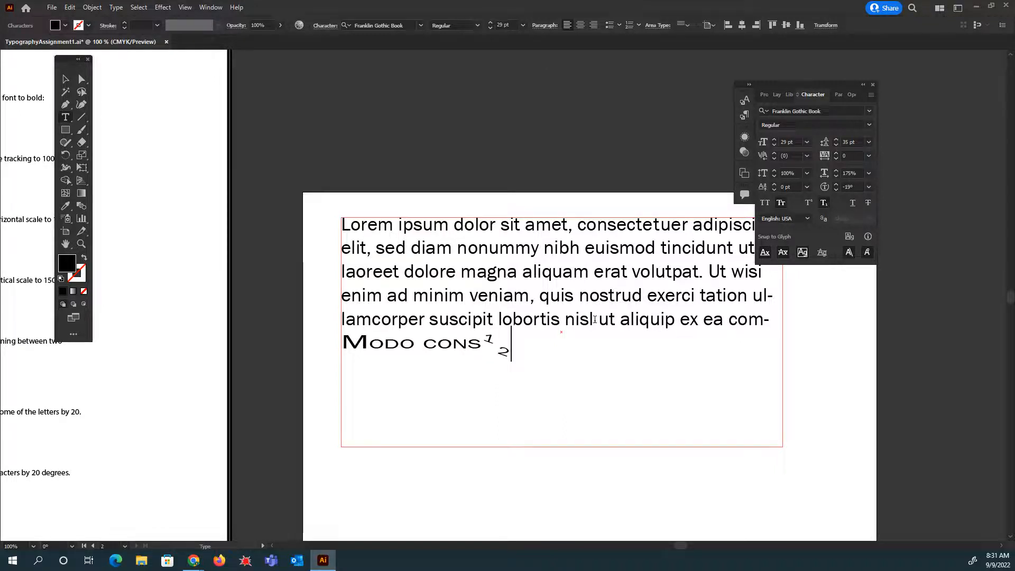
Step: Select the whole last line and apply both underline and strikethrough to it
{"action": "left_click", "coordinate": [854, 206]}
{"action": "left_click_drag", "start_coordinate": [513, 359], "coordinate": [326, 370]}
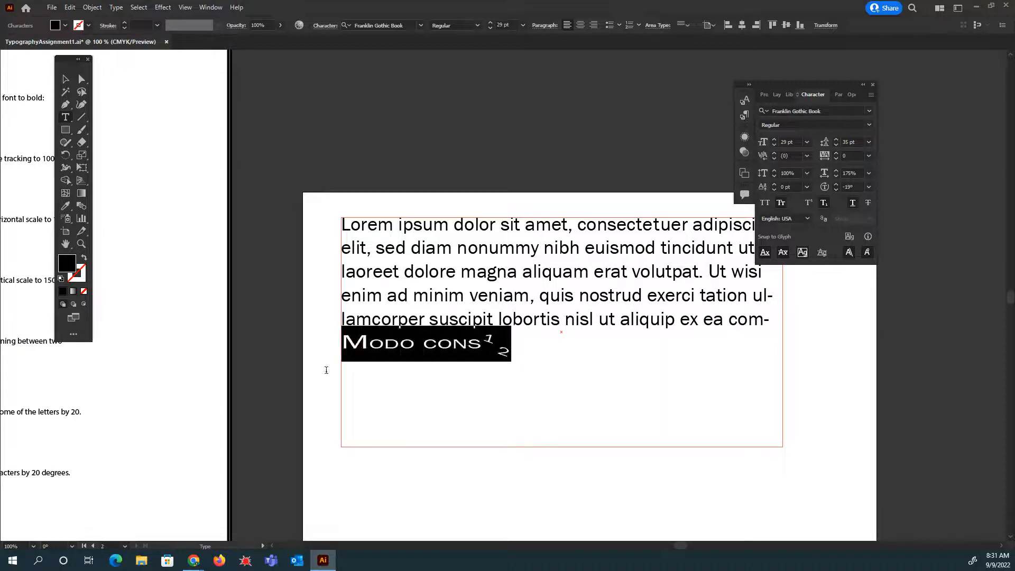
{"action": "left_click", "coordinate": [852, 203]}
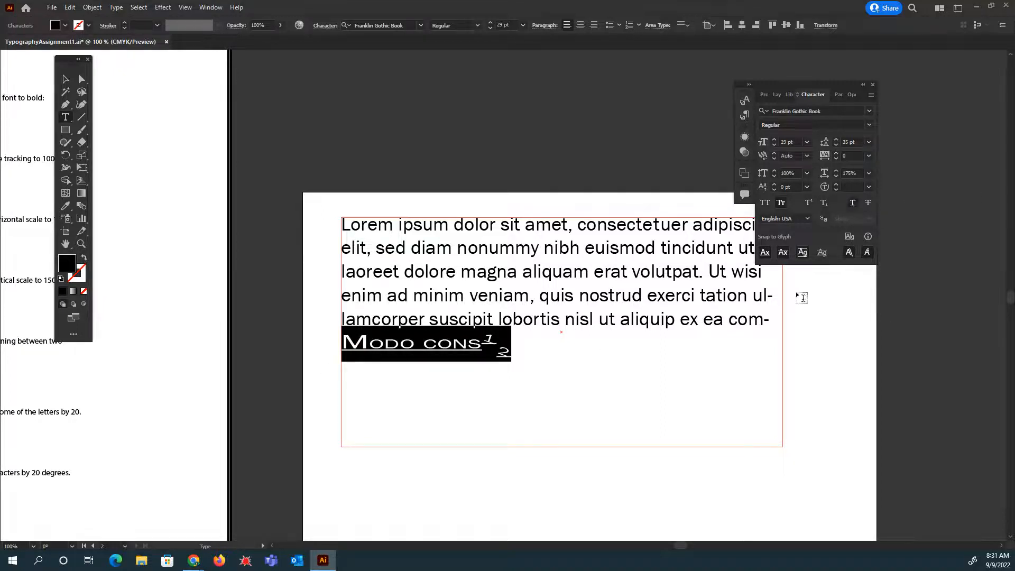
{"action": "left_click", "coordinate": [568, 406]}
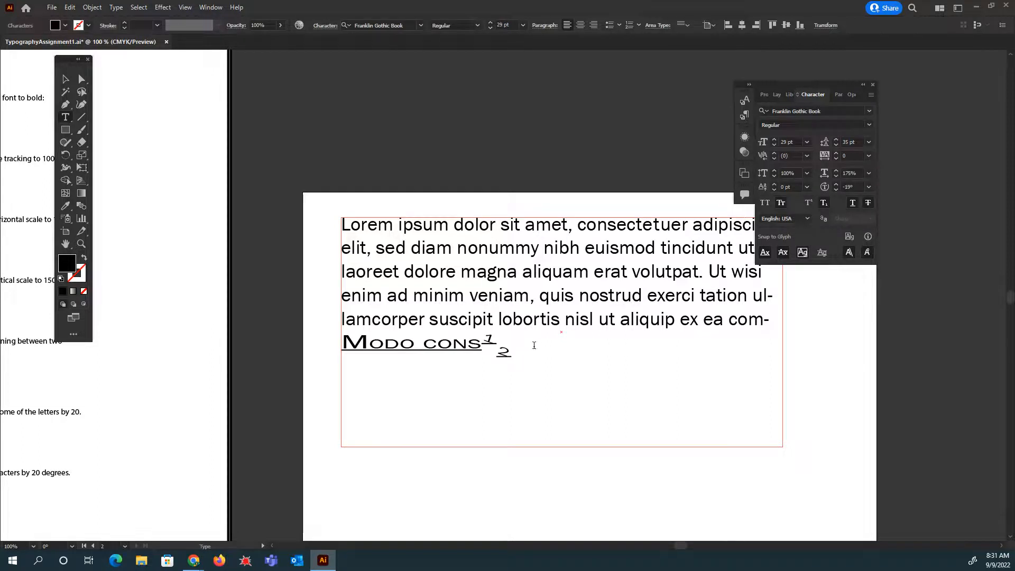
{"action": "left_click_drag", "start_coordinate": [538, 344], "coordinate": [286, 351]}
{"action": "left_click", "coordinate": [868, 203]}
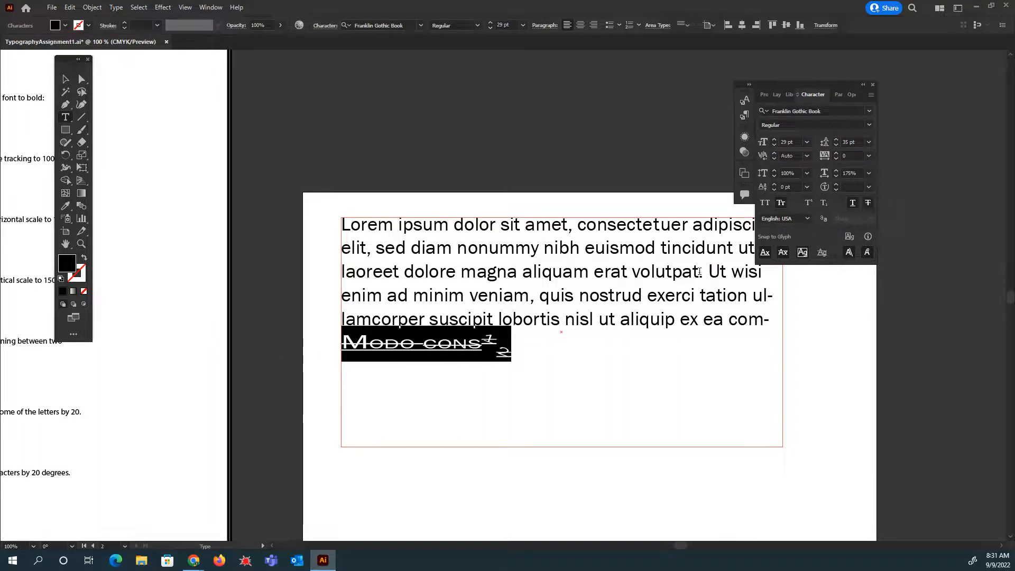
{"action": "left_click", "coordinate": [591, 401]}
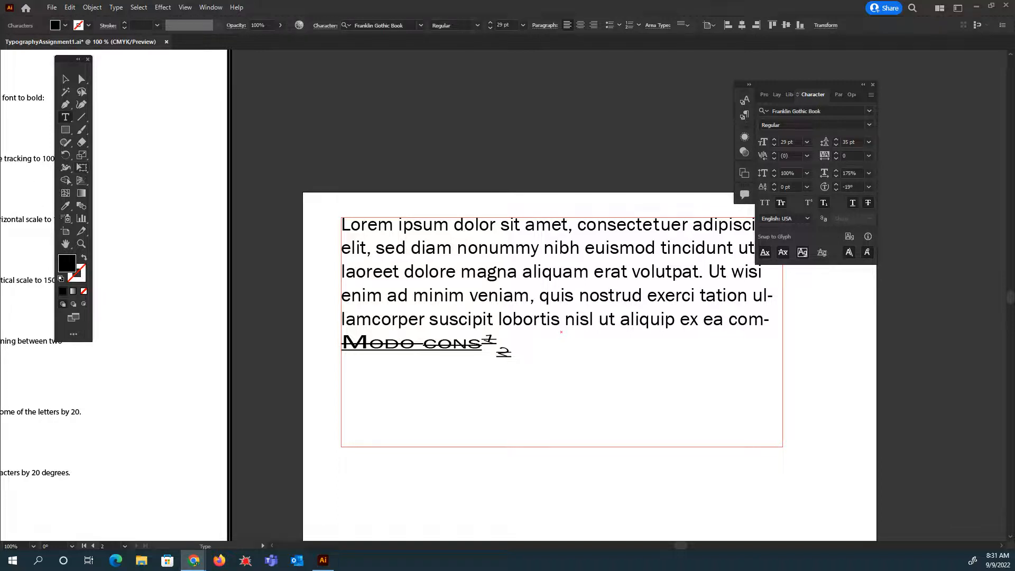
Step: Remove the formatted last line from the sample paragraph
{"action": "left_click_drag", "start_coordinate": [510, 351], "coordinate": [325, 365]}
{"action": "left_click_drag", "start_coordinate": [92, 398], "coordinate": [406, 339]}
{"action": "key", "text": "ctrl+z"}
{"action": "key", "text": "ctrl+z"}
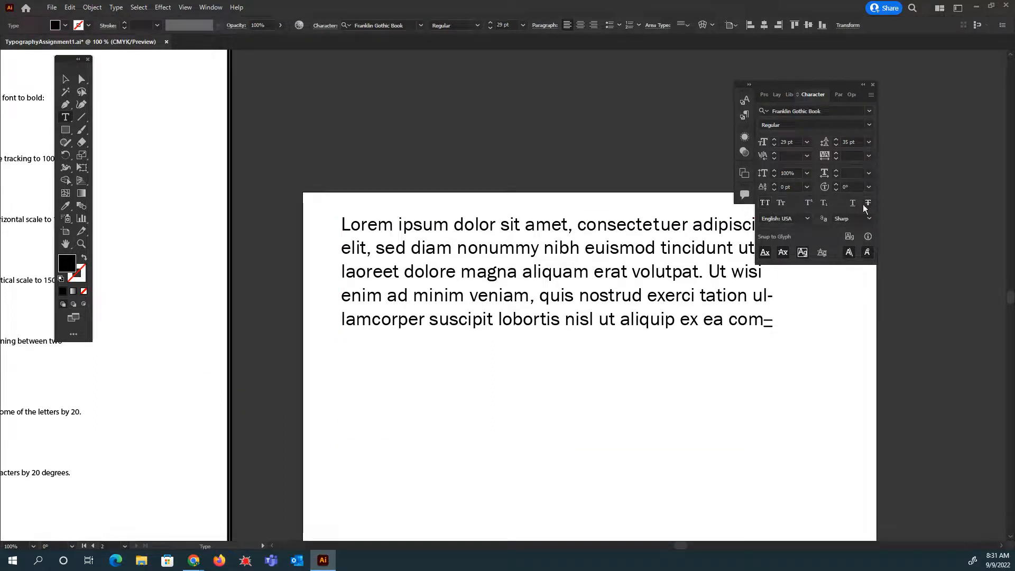
Step: Move the Character panel clear of the worksheet and place new point text under instruction 1 in the "Yours Here" column
{"action": "left_click_drag", "start_coordinate": [228, 221], "coordinate": [816, 305]}
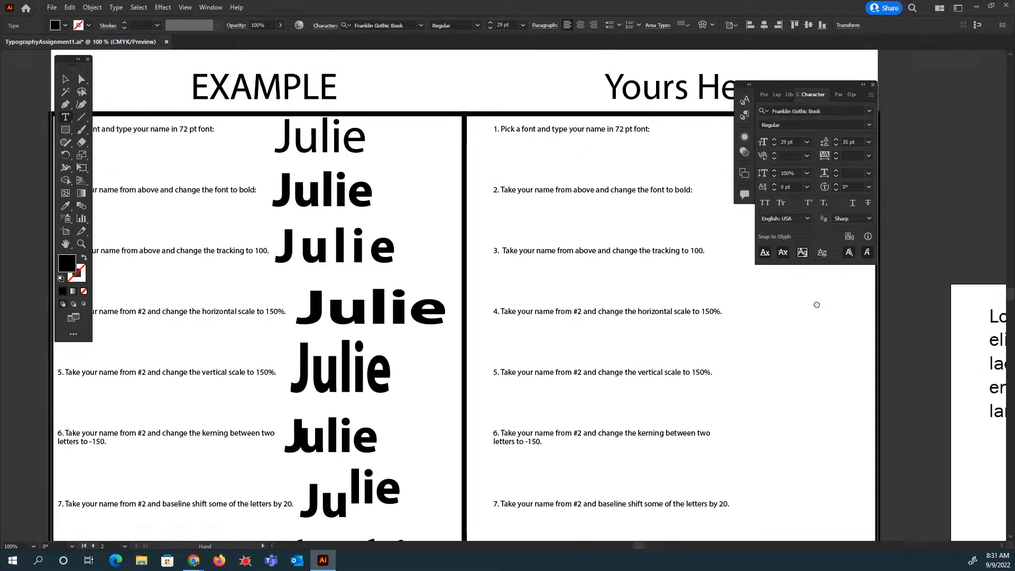
{"action": "left_click_drag", "start_coordinate": [810, 82], "coordinate": [918, 62]}
{"action": "left_click_drag", "start_coordinate": [378, 73], "coordinate": [392, 79]}
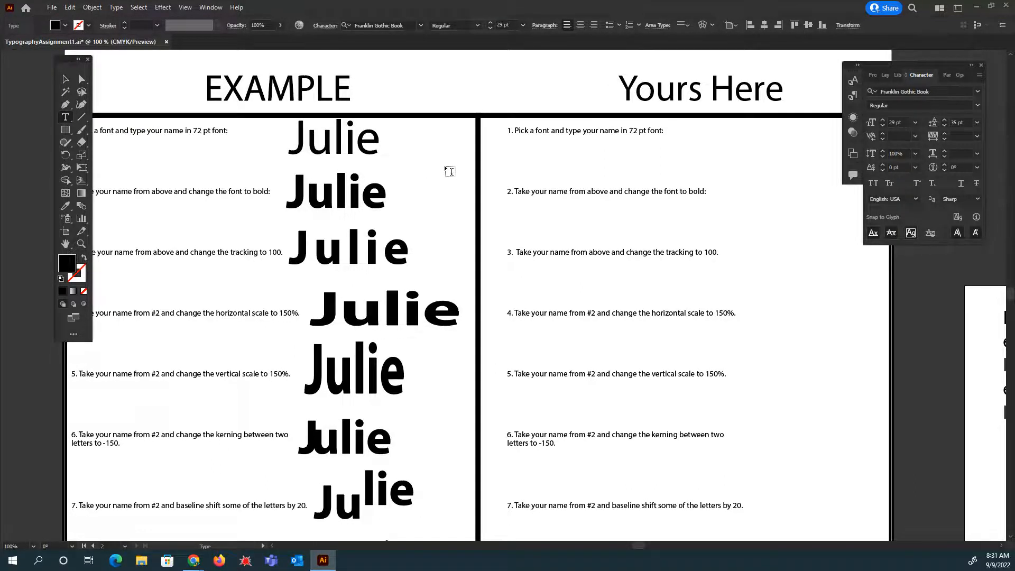
{"action": "left_click", "coordinate": [556, 153]}
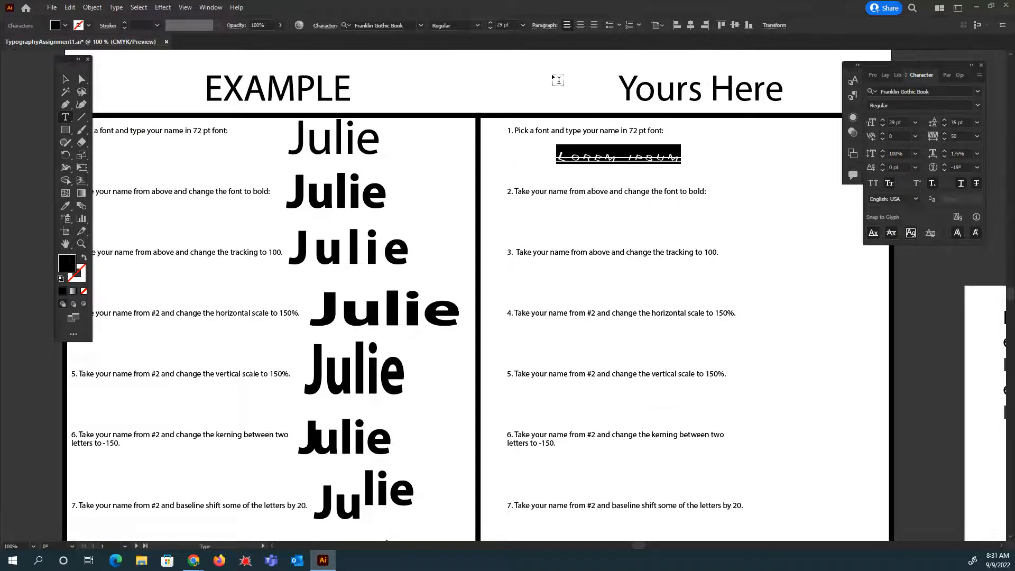
Step: Turn off small caps, subscript, strikethrough and underline on the new placeholder text
{"action": "left_click", "coordinate": [890, 184]}
{"action": "left_click", "coordinate": [931, 183]}
{"action": "left_click", "coordinate": [977, 183]}
{"action": "left_click", "coordinate": [962, 183]}
Step: Reset the placeholder text's character rotation to 0° and its horizontal scale to 100%
{"action": "left_click", "coordinate": [976, 167]}
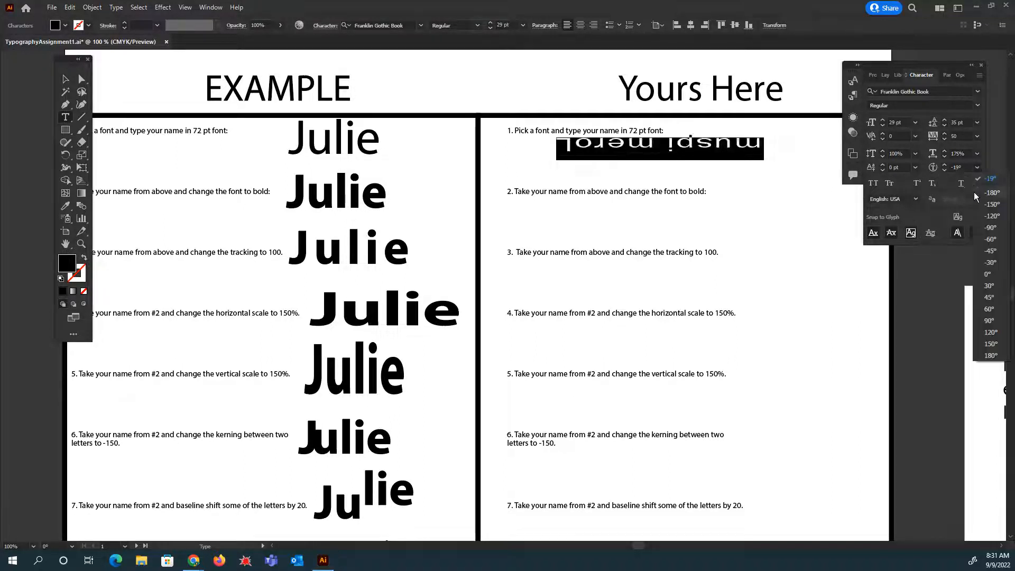
{"action": "left_click", "coordinate": [987, 274]}
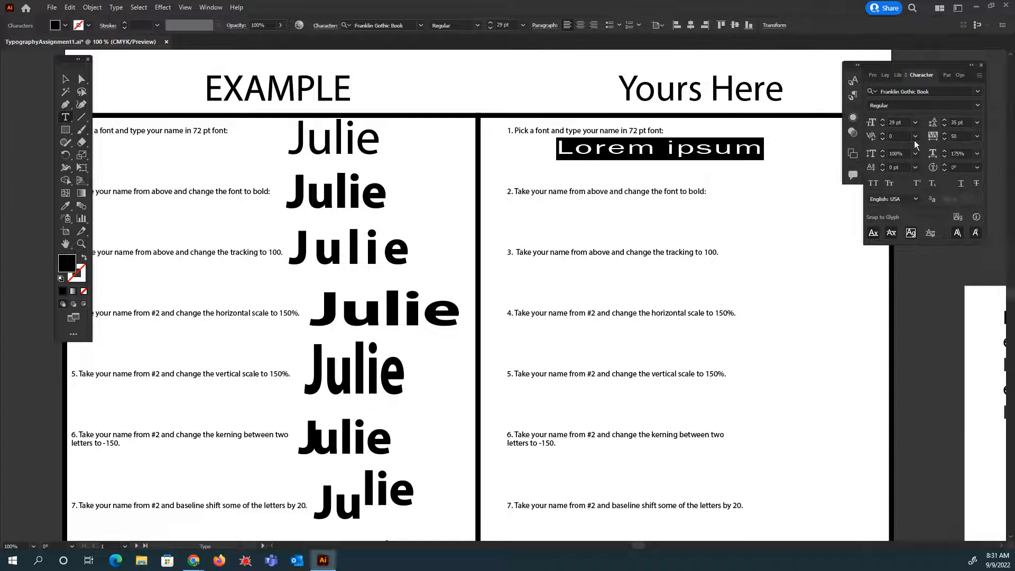
{"action": "left_click", "coordinate": [978, 153]}
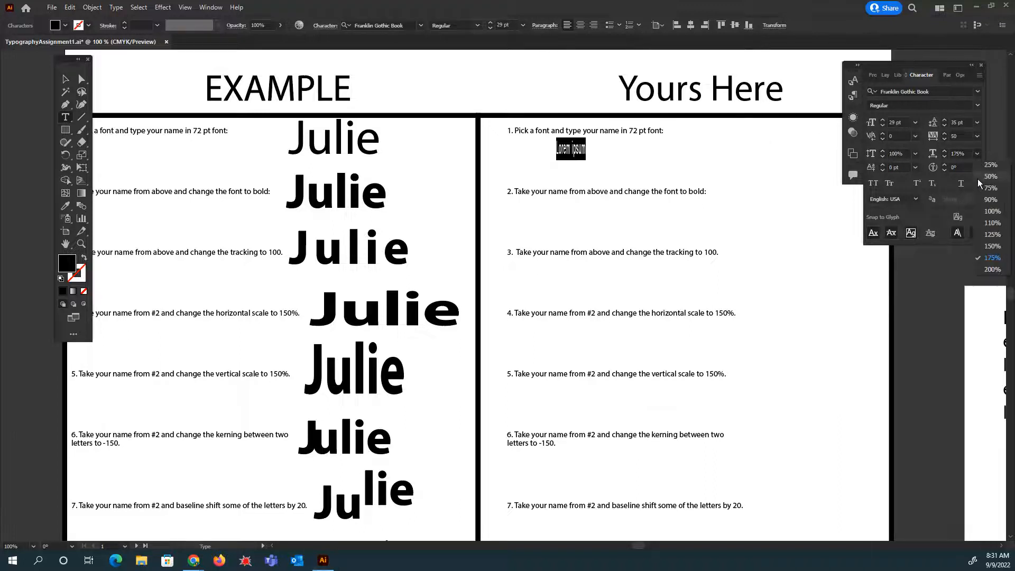
{"action": "left_click", "coordinate": [991, 211]}
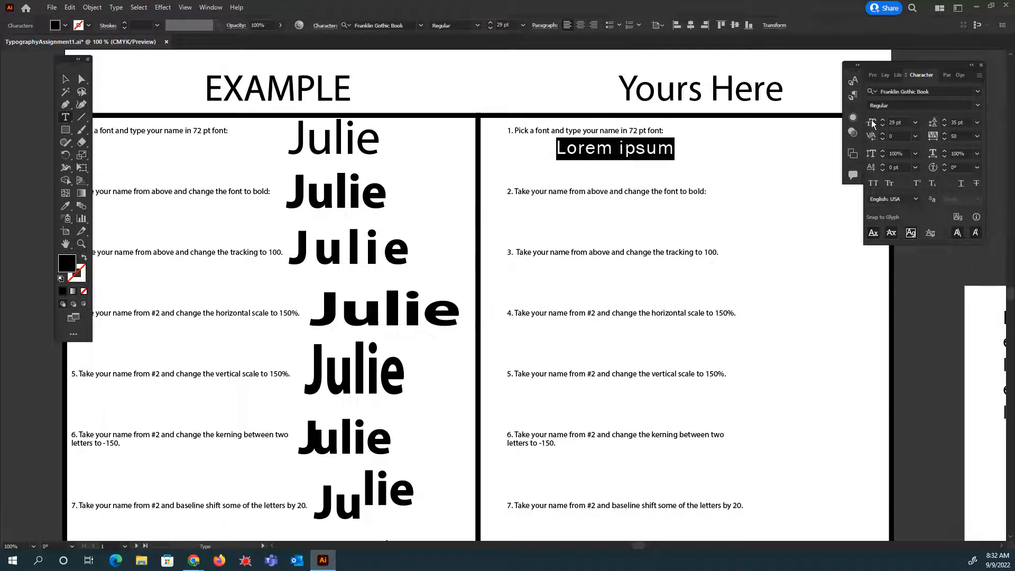
Step: Set the placeholder text's font size to 72 pt and move it just beneath instruction 1
{"action": "left_click", "coordinate": [915, 122]}
{"action": "left_click", "coordinate": [934, 307]}
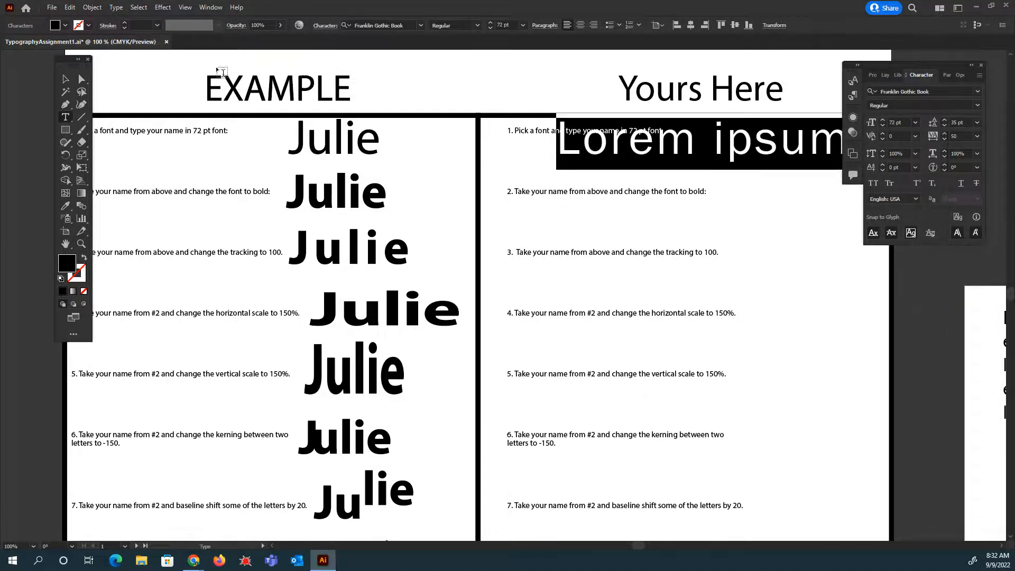
{"action": "left_click", "coordinate": [65, 79]}
{"action": "left_click_drag", "start_coordinate": [578, 149], "coordinate": [546, 168]}
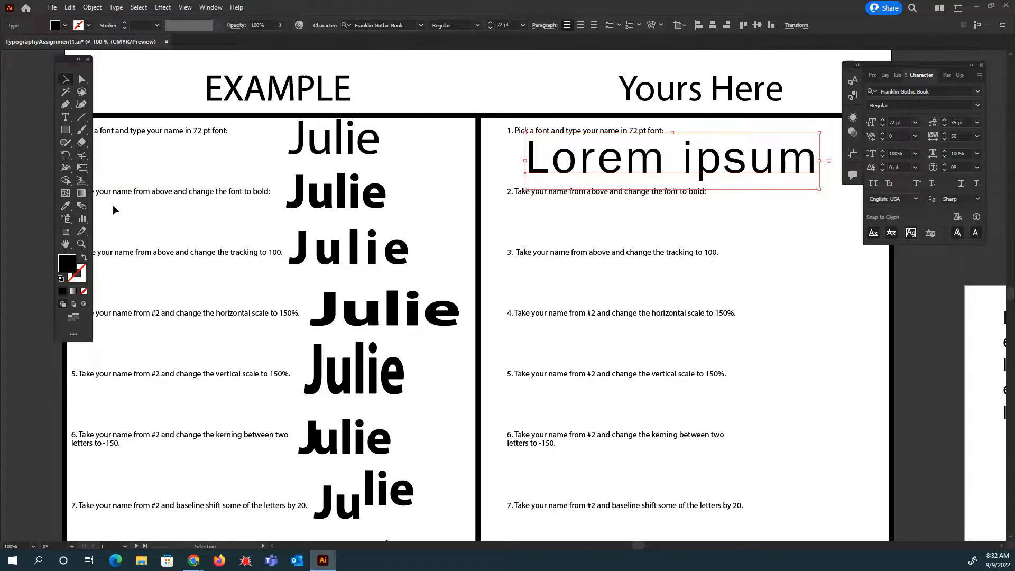
{"action": "left_click_drag", "start_coordinate": [226, 244], "coordinate": [255, 225]}
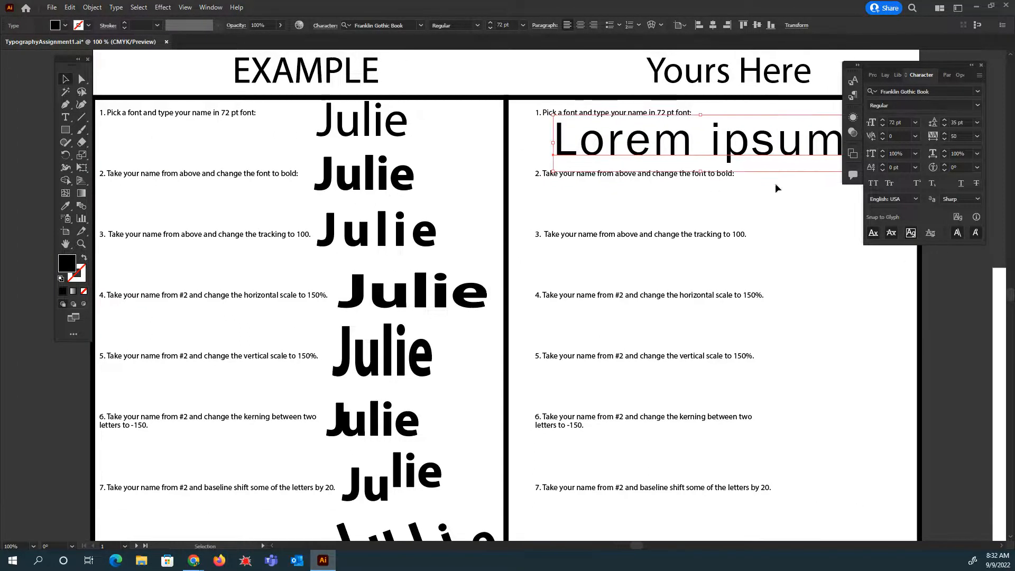
Step: Place a copy of the 72 pt placeholder text beneath instruction 3 in the "Yours Here" column
{"action": "triple_click", "coordinate": [587, 149]}
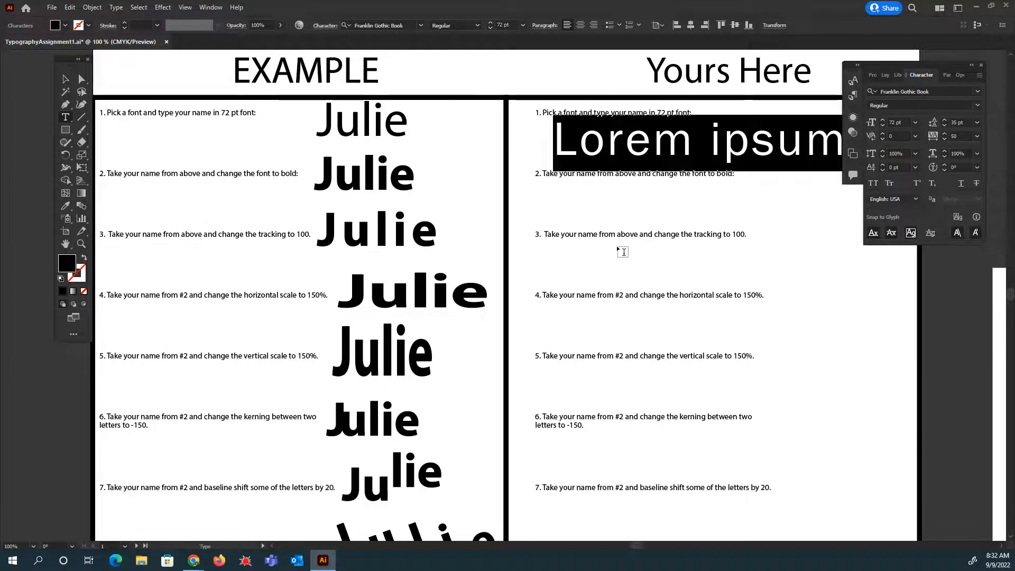
{"action": "left_click", "coordinate": [630, 150]}
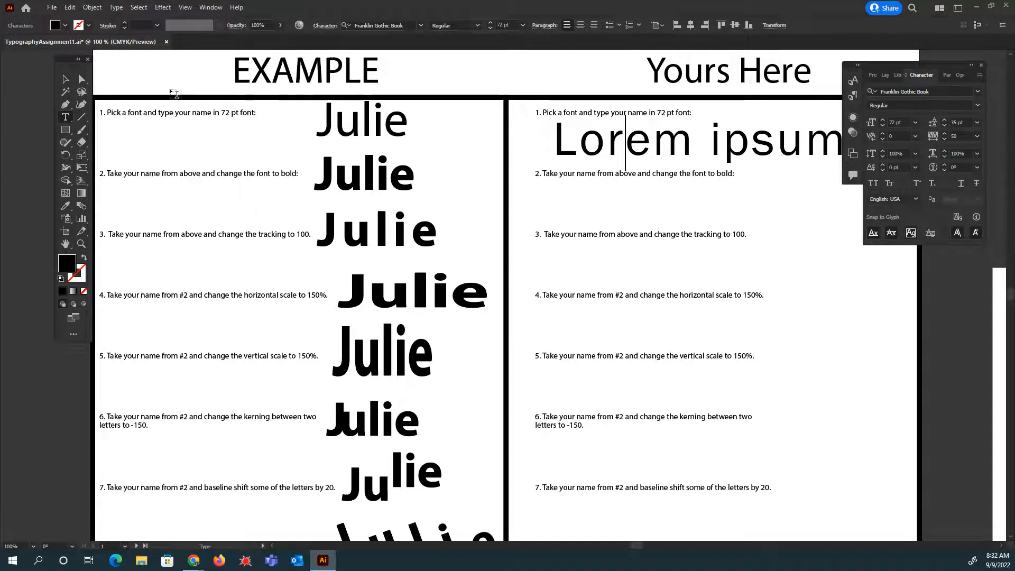
{"action": "left_click", "coordinate": [67, 80]}
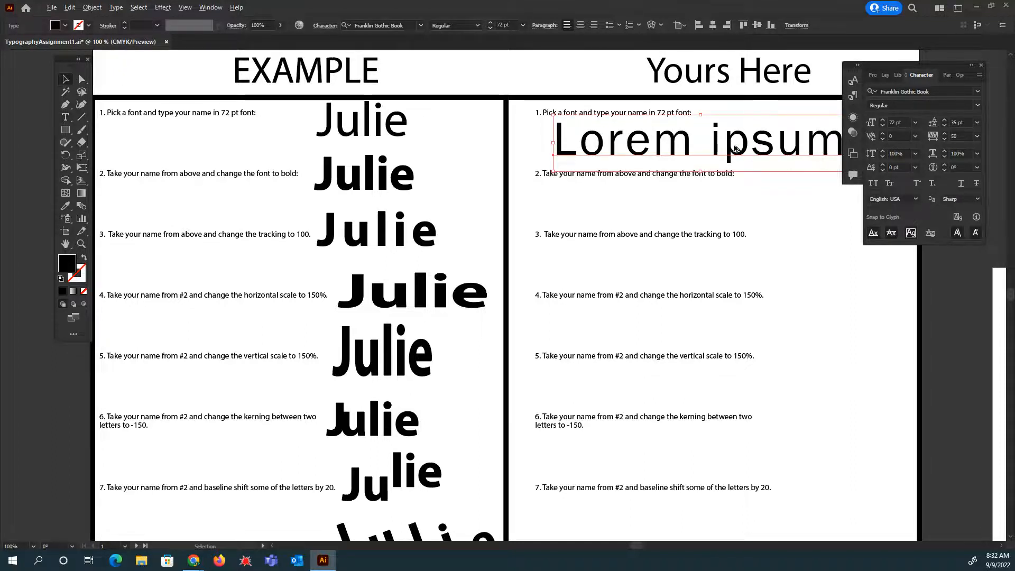
{"action": "left_click_drag", "start_coordinate": [731, 149], "coordinate": [732, 270]}
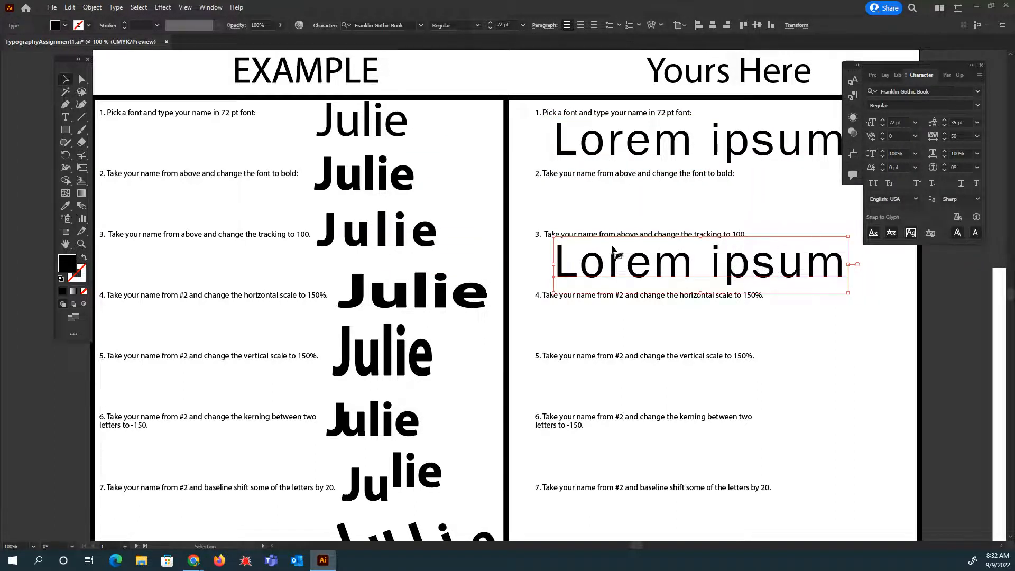
Step: Set the tracking of all the placeholder text under instruction 3 to 100
{"action": "double_click", "coordinate": [790, 269]}
{"action": "key", "text": "ctrl+a"}
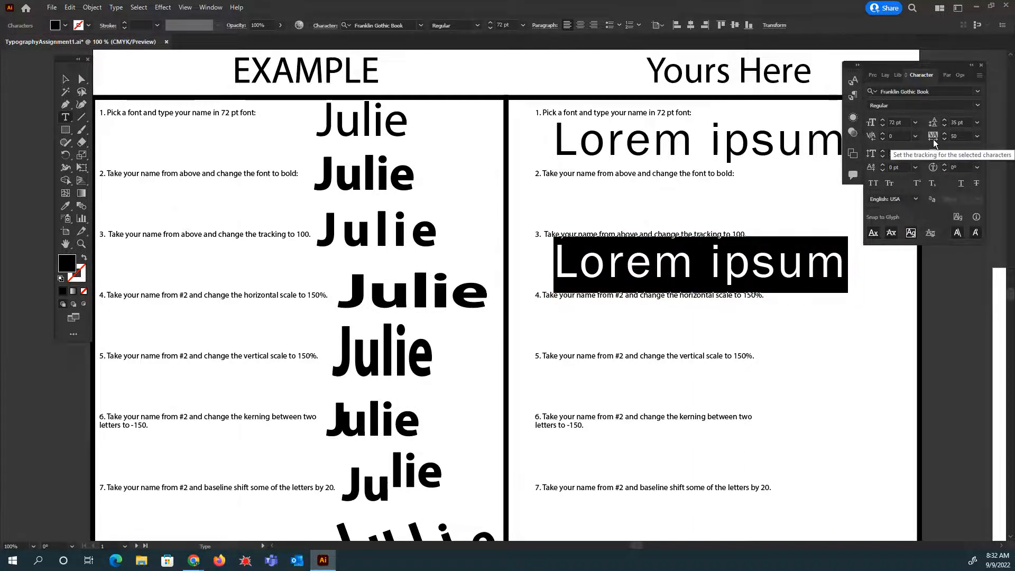
{"action": "left_click", "coordinate": [969, 138]}
{"action": "type", "text": "100"}
{"action": "left_click", "coordinate": [977, 135]}
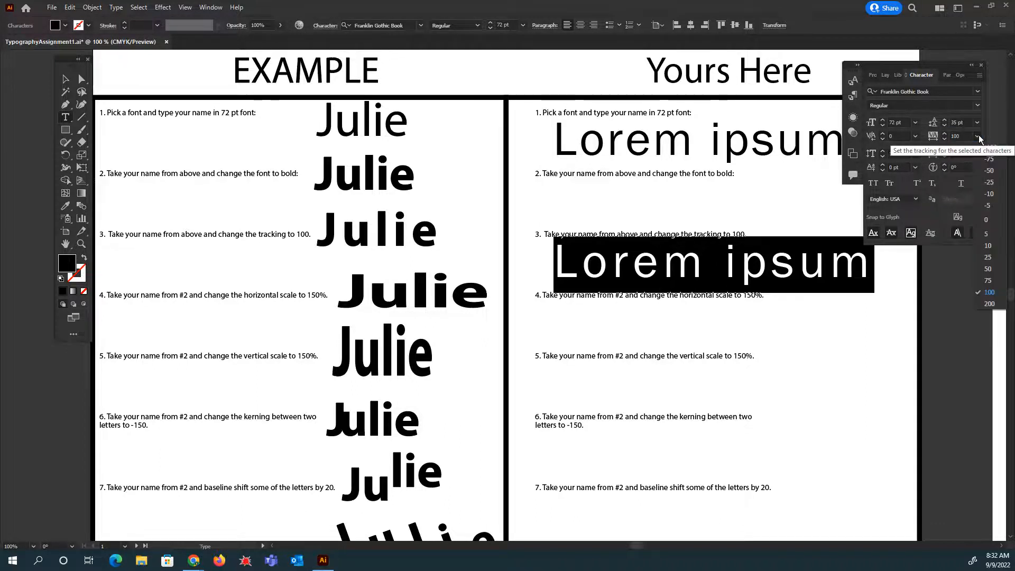
{"action": "left_click", "coordinate": [709, 247]}
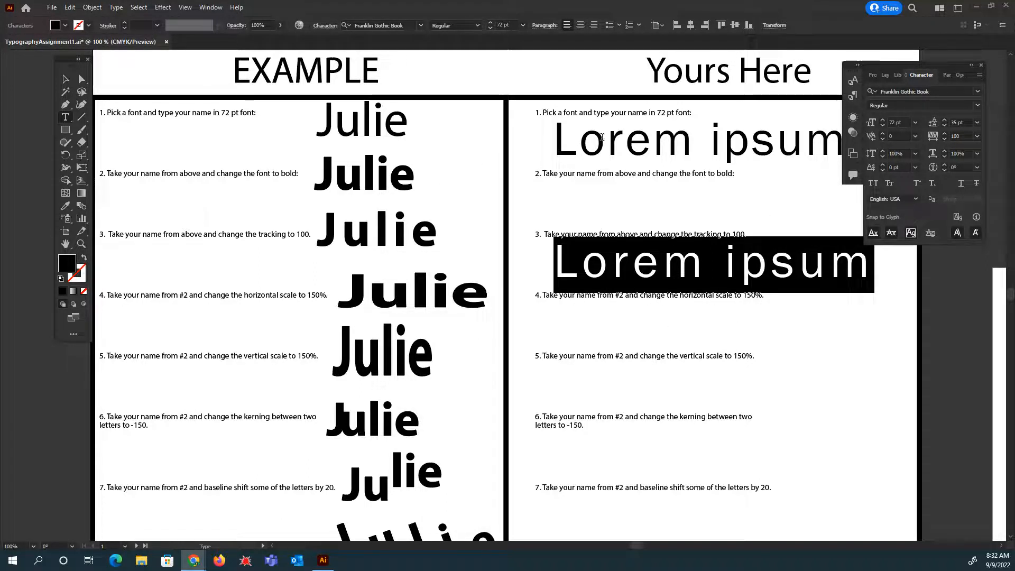
Step: Copy the first placeholder text beneath instruction 4 and set the copy's horizontal scale to 150%
{"action": "left_click", "coordinate": [64, 79]}
{"action": "left_click_drag", "start_coordinate": [644, 137], "coordinate": [641, 321]}
{"action": "double_click", "coordinate": [641, 322]}
{"action": "key", "text": "ctrl+a"}
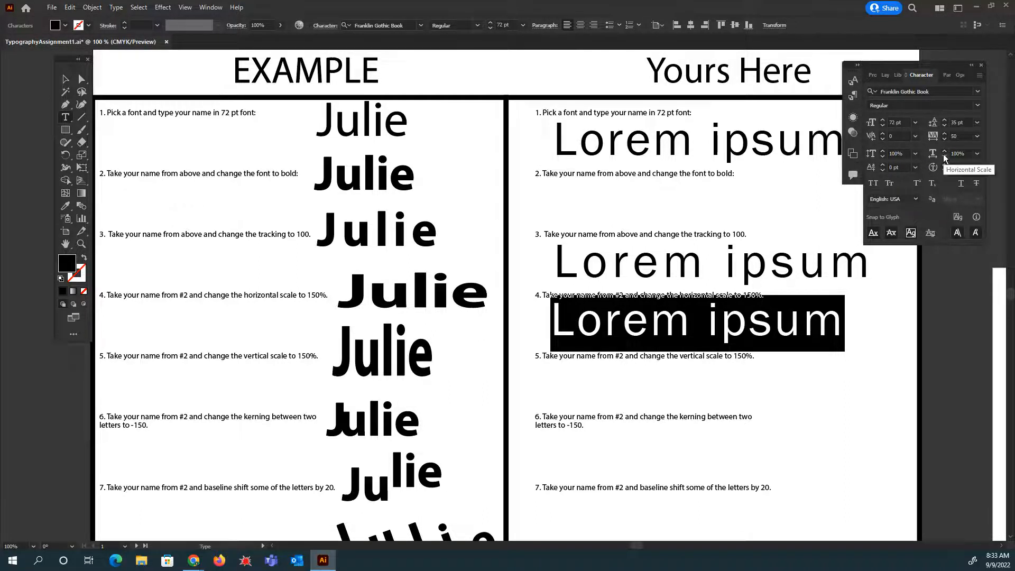
{"action": "type", "text": "150"}
{"action": "key", "text": "Return"}
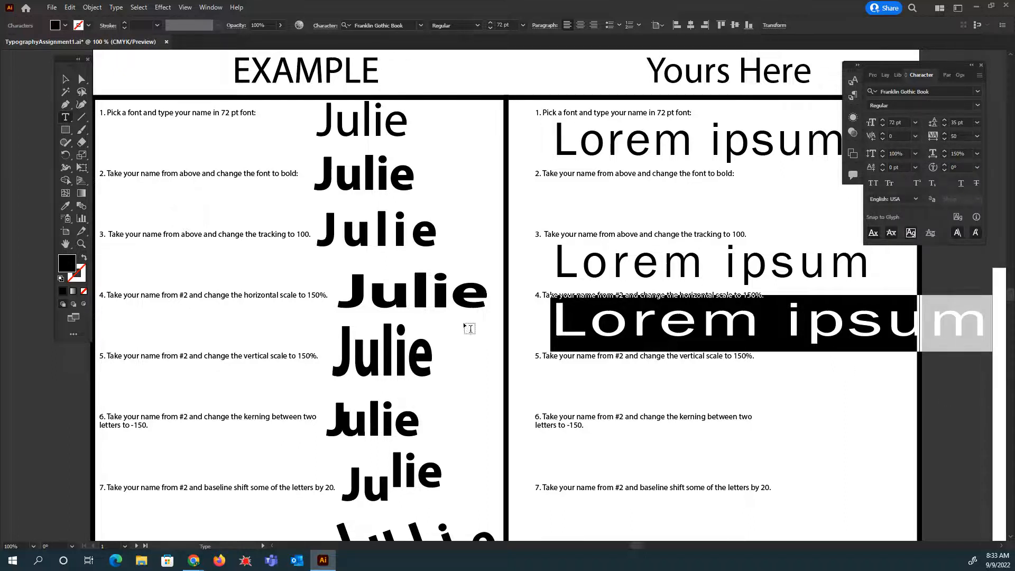
Step: Reduce the instruction 4 text to 54 pt and place a copy of it beneath instruction 5
{"action": "left_click", "coordinate": [882, 126]}
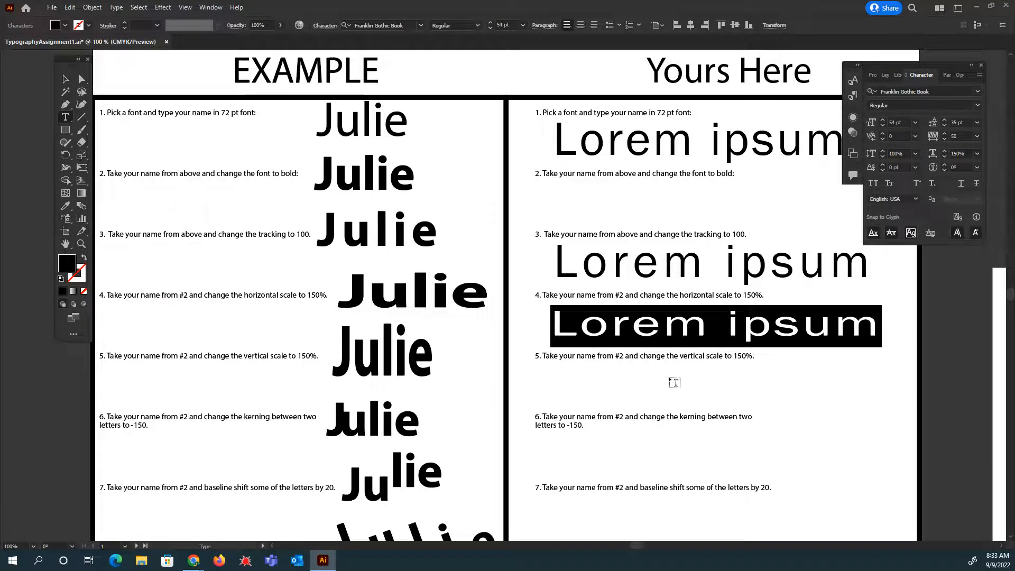
{"action": "left_click", "coordinate": [65, 79]}
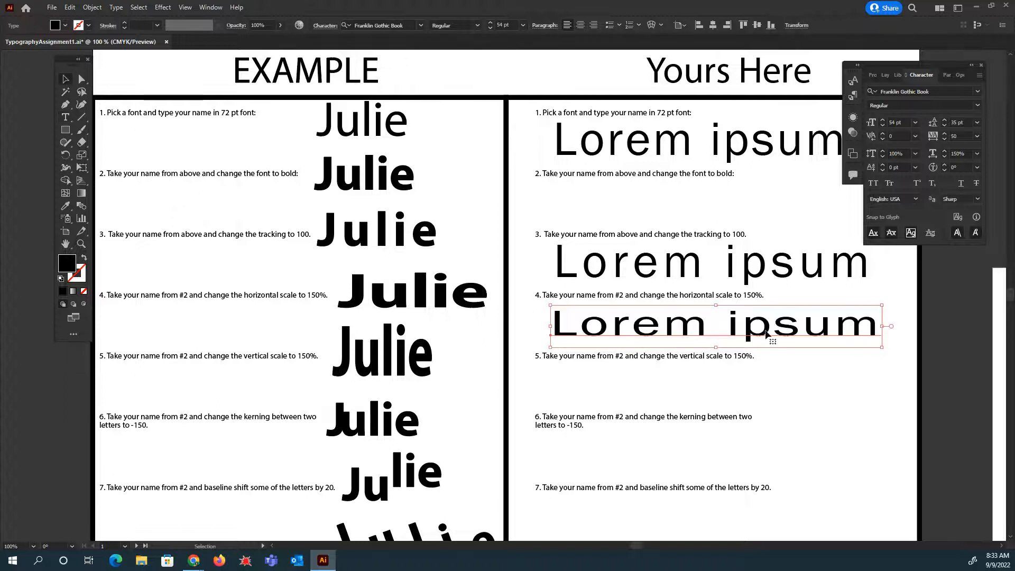
{"action": "left_click_drag", "start_coordinate": [767, 333], "coordinate": [797, 391]}
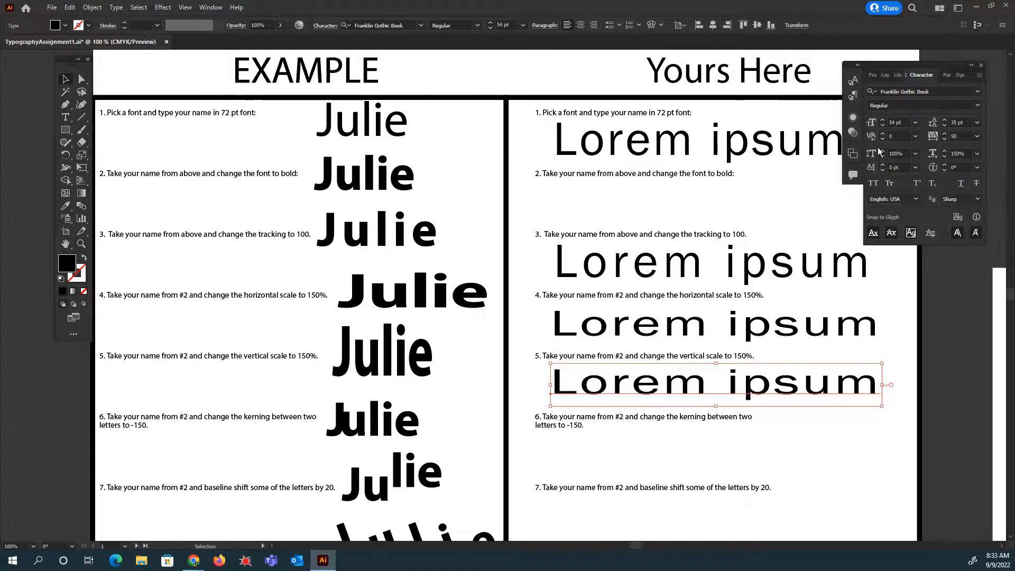
Step: Set the vertical scale of the placeholder text under instruction 5 to 150%
{"action": "double_click", "coordinate": [819, 390]}
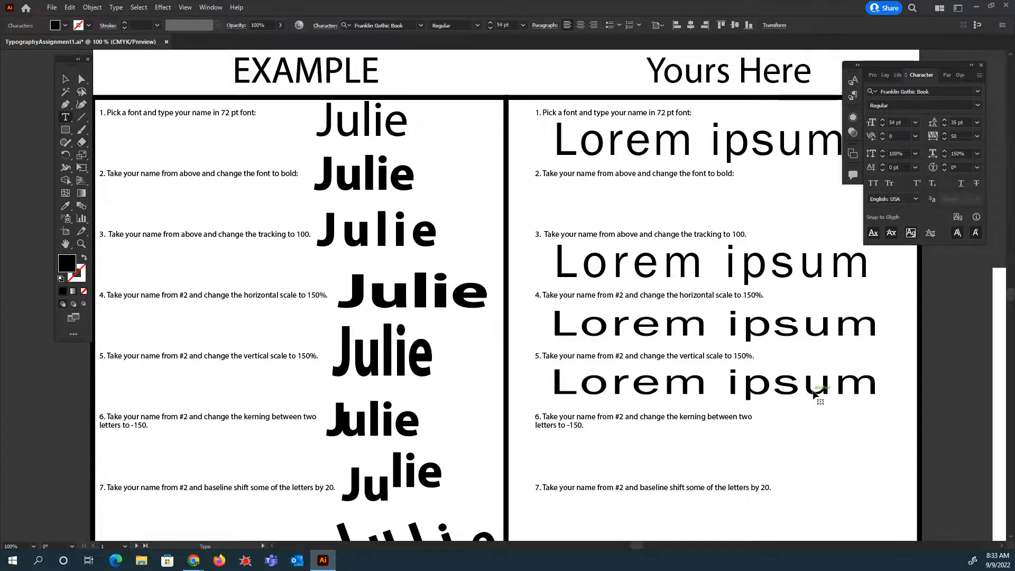
{"action": "key", "text": "ctrl+a"}
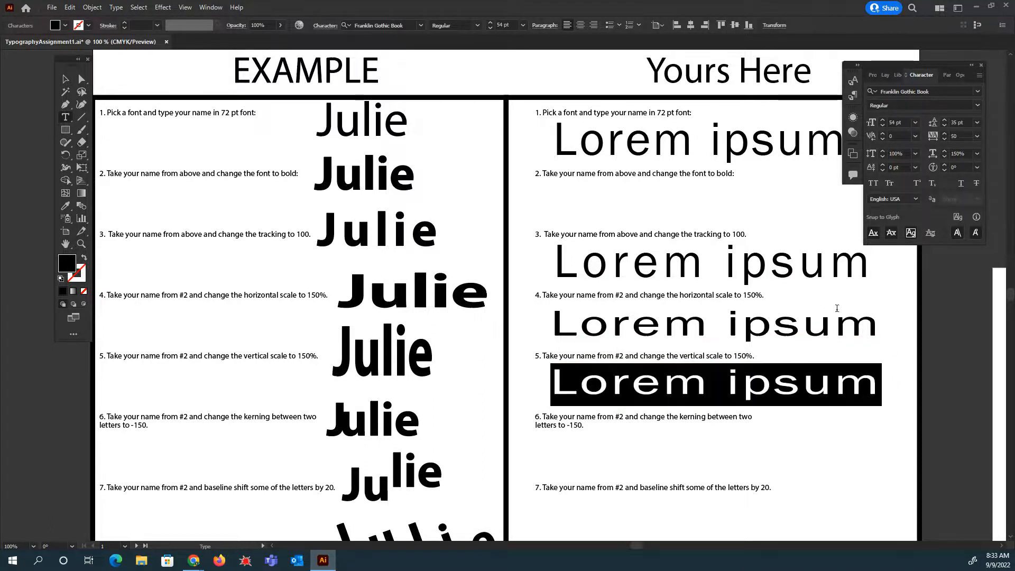
{"action": "left_click", "coordinate": [889, 153]}
{"action": "type", "text": "1"}
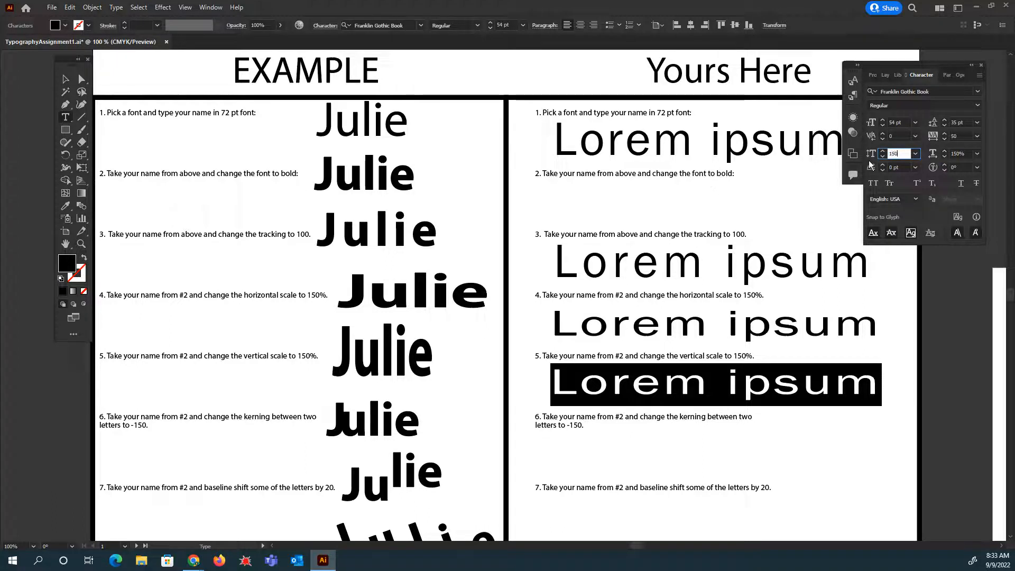
{"action": "key", "text": "Return"}
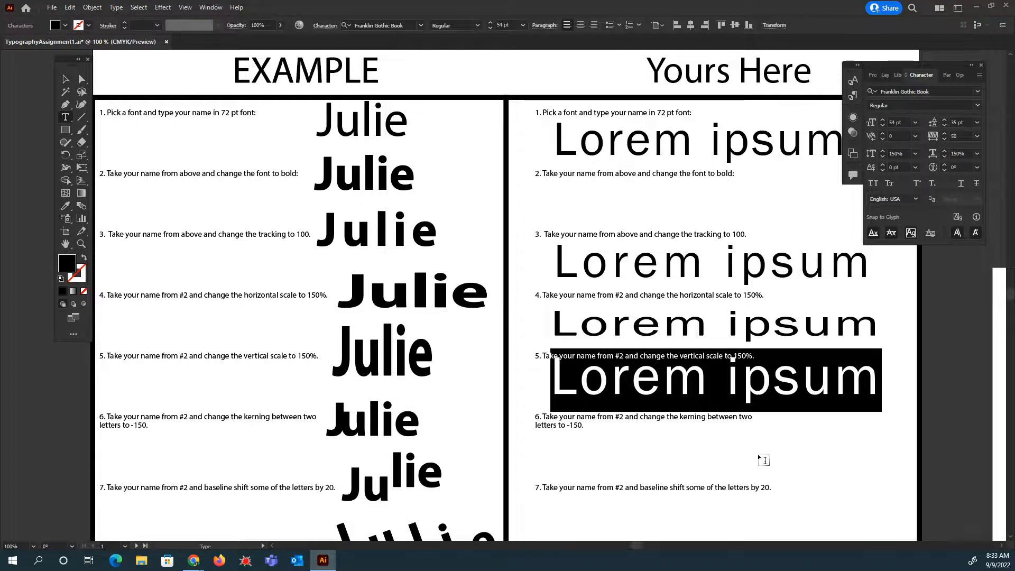
{"action": "left_click", "coordinate": [65, 81]}
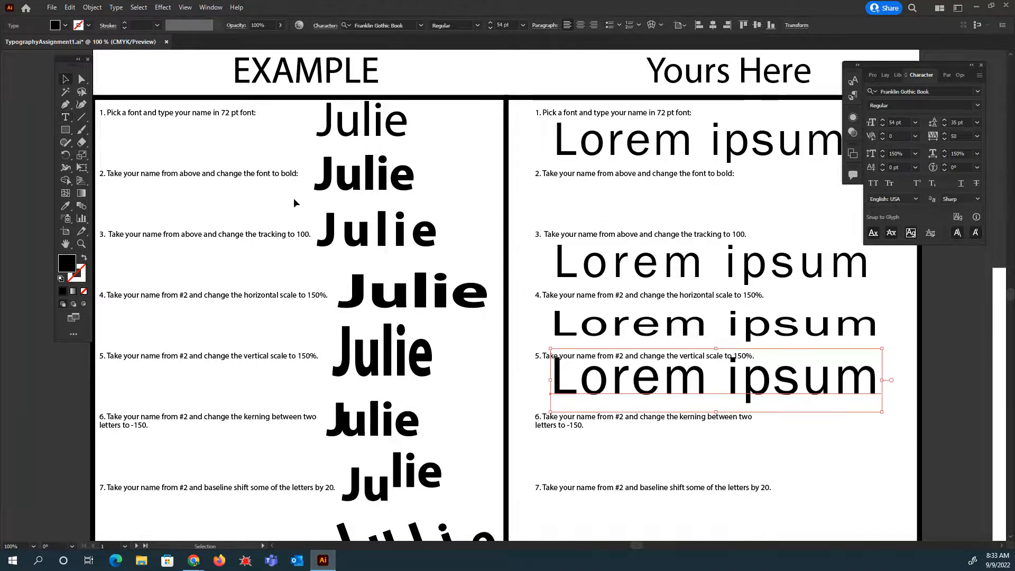
Step: Place a copy of the first 72 pt placeholder text beneath instruction 6
{"action": "left_click", "coordinate": [665, 273]}
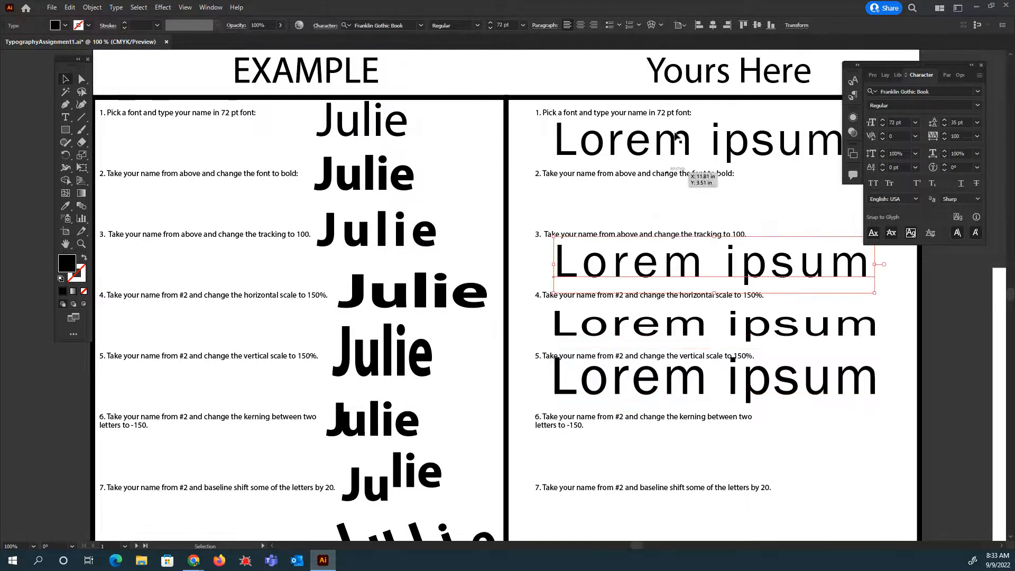
{"action": "left_click", "coordinate": [672, 146]}
{"action": "left_click_drag", "start_coordinate": [673, 146], "coordinate": [664, 459]}
{"action": "key", "text": "t"}
{"action": "triple_click", "coordinate": [664, 459]}
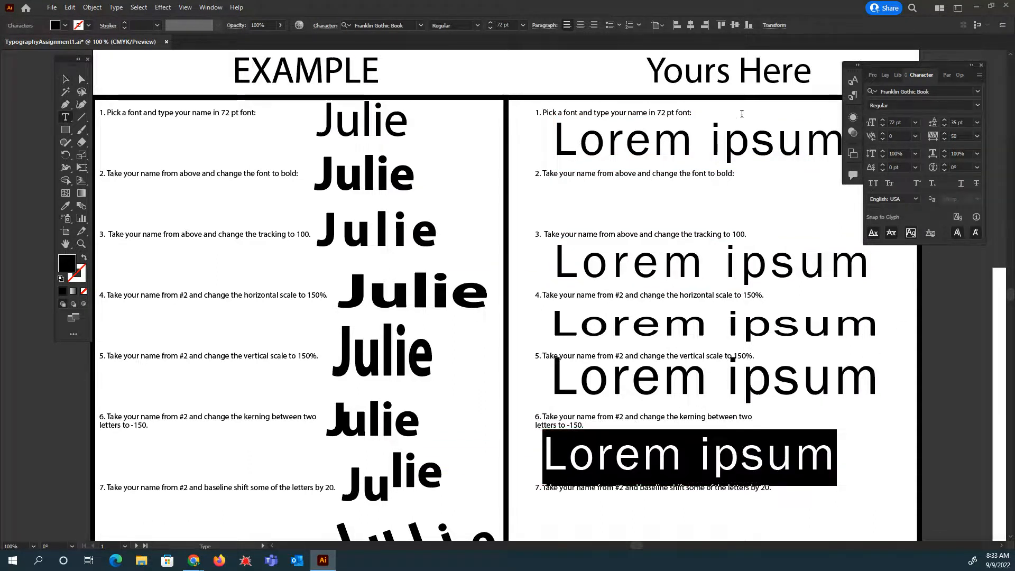
Step: Try to set the kerning of the selected letters "su" in the instruction 6 text to -150
{"action": "left_click", "coordinate": [792, 445]}
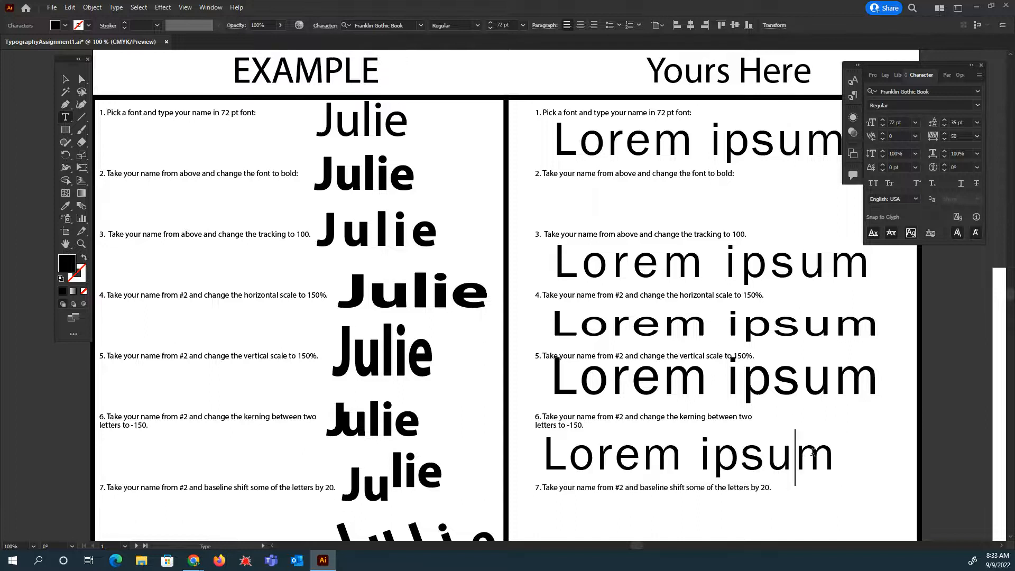
{"action": "left_click_drag", "start_coordinate": [787, 453], "coordinate": [750, 460]}
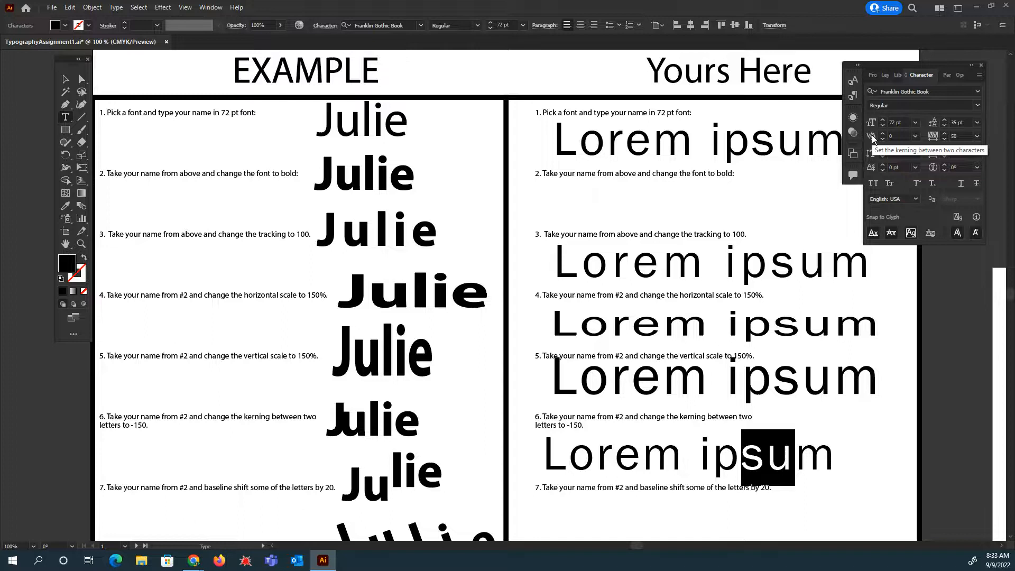
{"action": "left_click", "coordinate": [891, 134]}
{"action": "type", "text": "-150"}
{"action": "key", "text": "Return"}
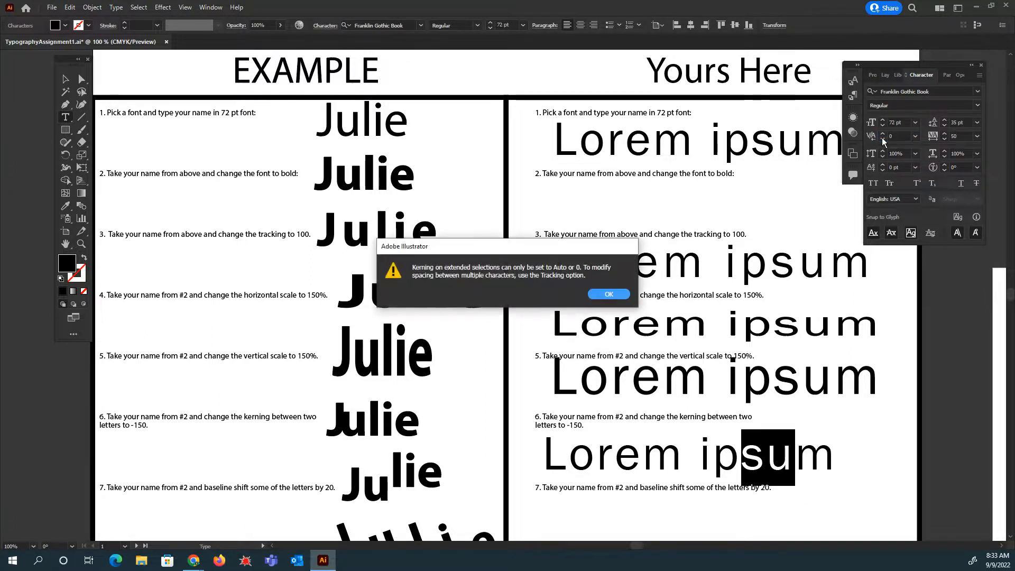
{"action": "left_click", "coordinate": [602, 295]}
Step: Set the kerning between the letters "s" and "u" of "ipsum" under instruction 6 to -150
{"action": "left_click", "coordinate": [769, 457]}
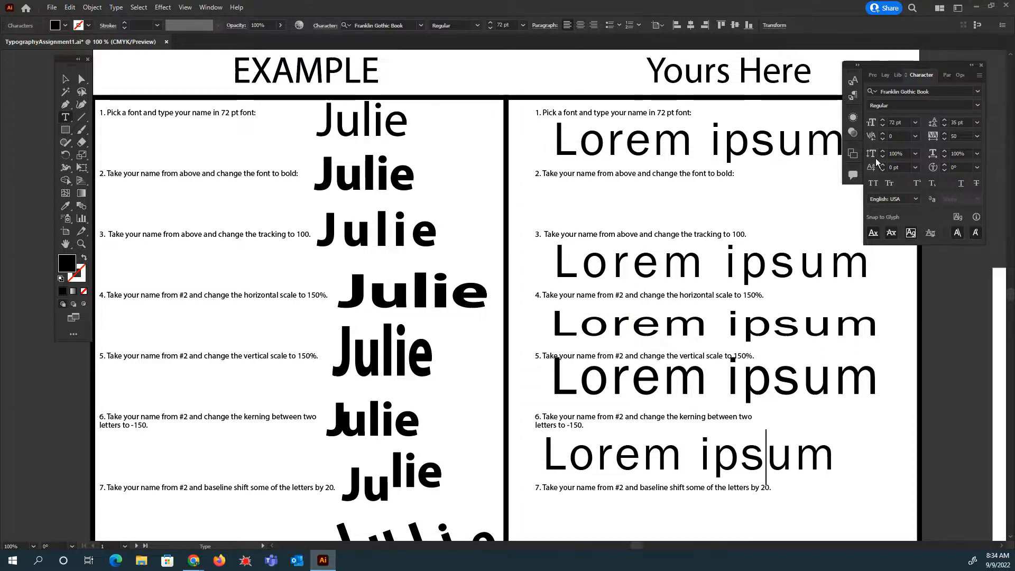
{"action": "left_click", "coordinate": [893, 136]}
{"action": "type", "text": "-150"}
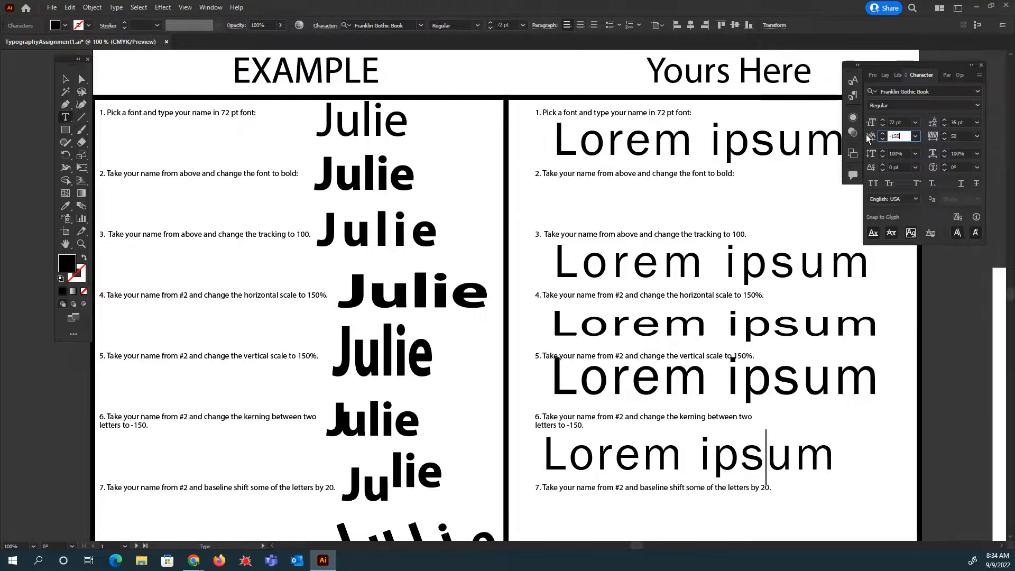
{"action": "key", "text": "Return"}
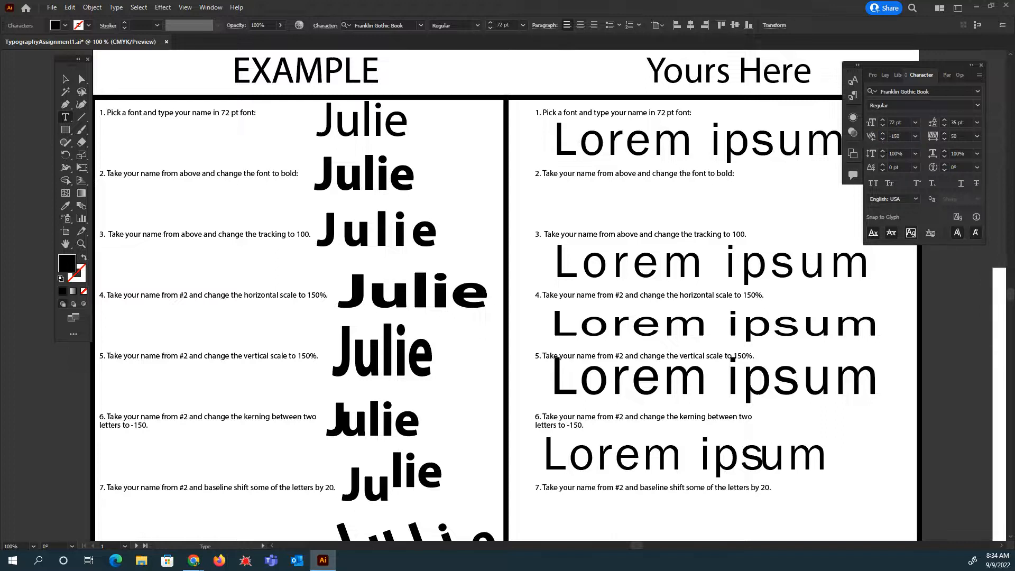
Step: Try a typed space between the "s" and "u" under instruction 6, and restore the word "ipsum"
{"action": "scroll", "coordinate": [721, 499], "scroll_direction": "down", "scroll_amount": 1}
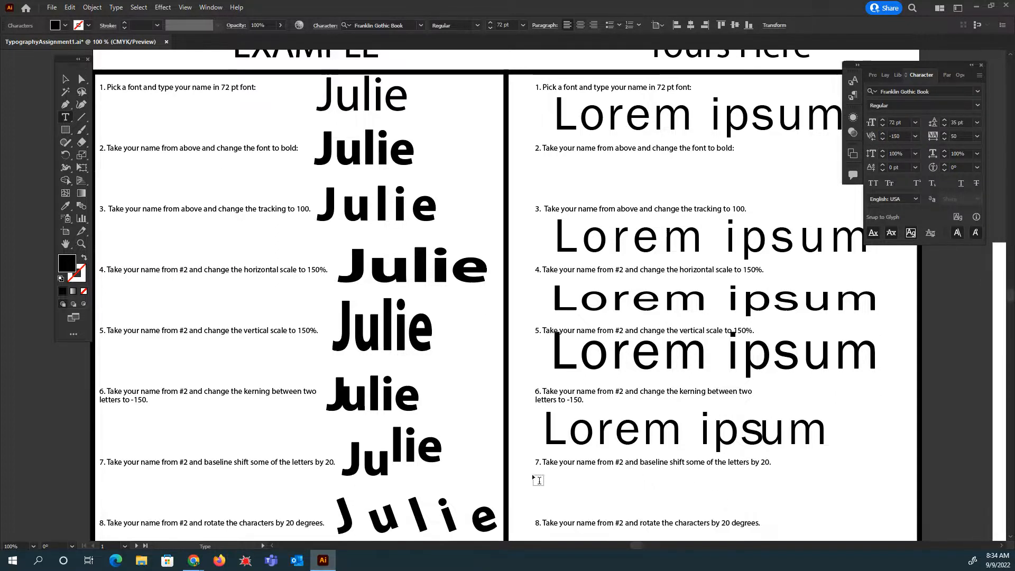
{"action": "scroll", "coordinate": [714, 462], "scroll_direction": "down", "scroll_amount": 3}
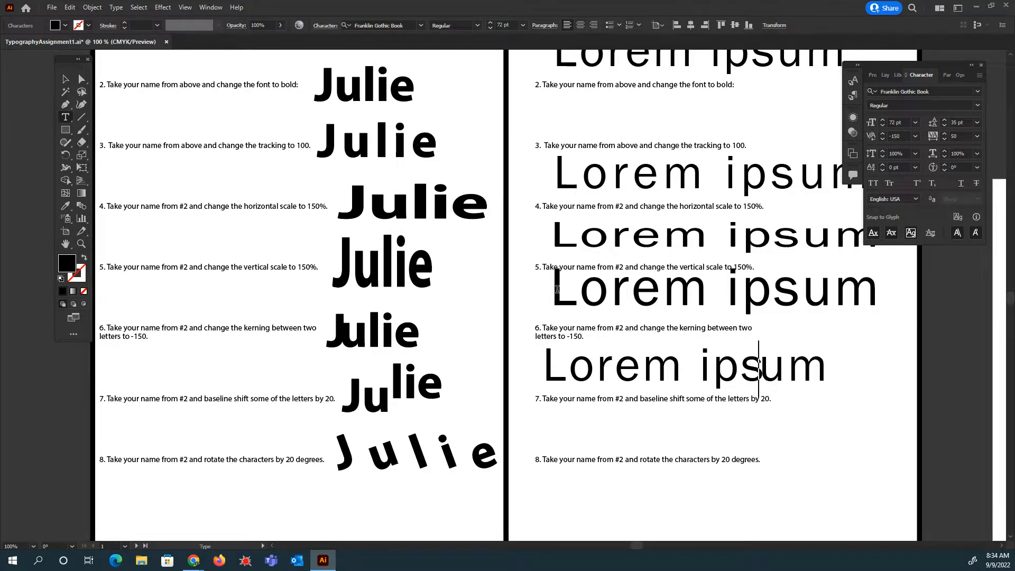
{"action": "key", "text": "BackSpace"}
{"action": "key", "text": "BackSpace"}
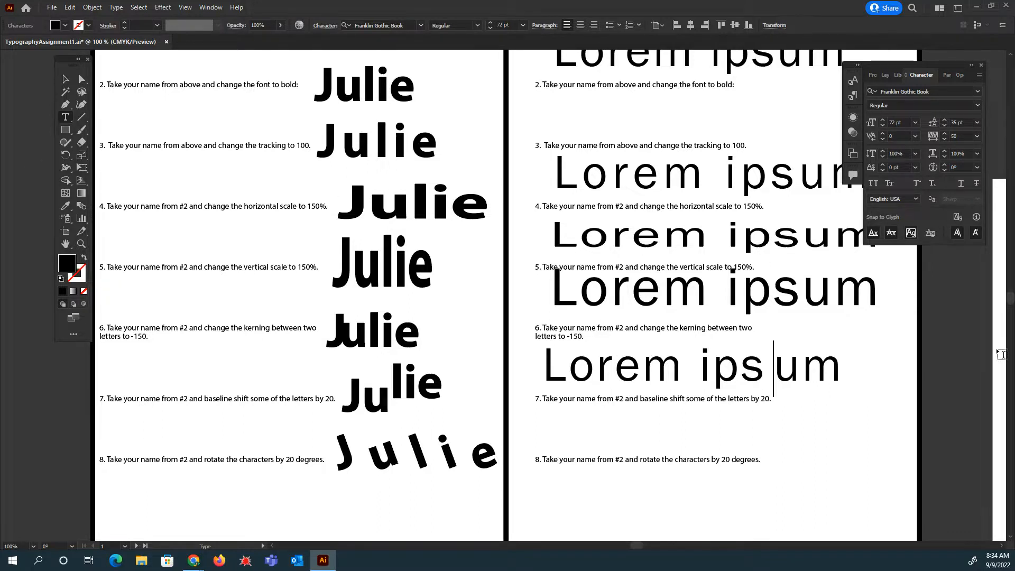
{"action": "key", "text": "BackSpace"}
{"action": "key", "text": "BackSpace"}
{"action": "key", "text": "BackSpace"}
{"action": "key", "text": "BackSpace"}
{"action": "key", "text": "BackSpace"}
{"action": "key", "text": "BackSpace"}
{"action": "key", "text": "BackSpace"}
{"action": "key", "text": "BackSpace"}
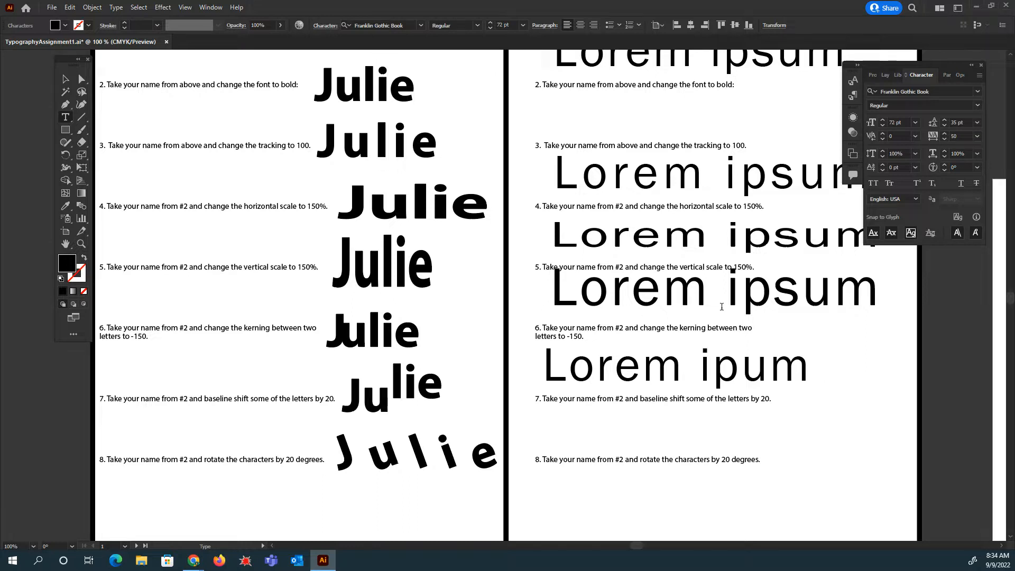
{"action": "type", "text": "s"}
{"action": "left_click", "coordinate": [66, 79]}
{"action": "key", "text": "space"}
{"action": "left_click_drag", "start_coordinate": [799, 443], "coordinate": [546, 453]}
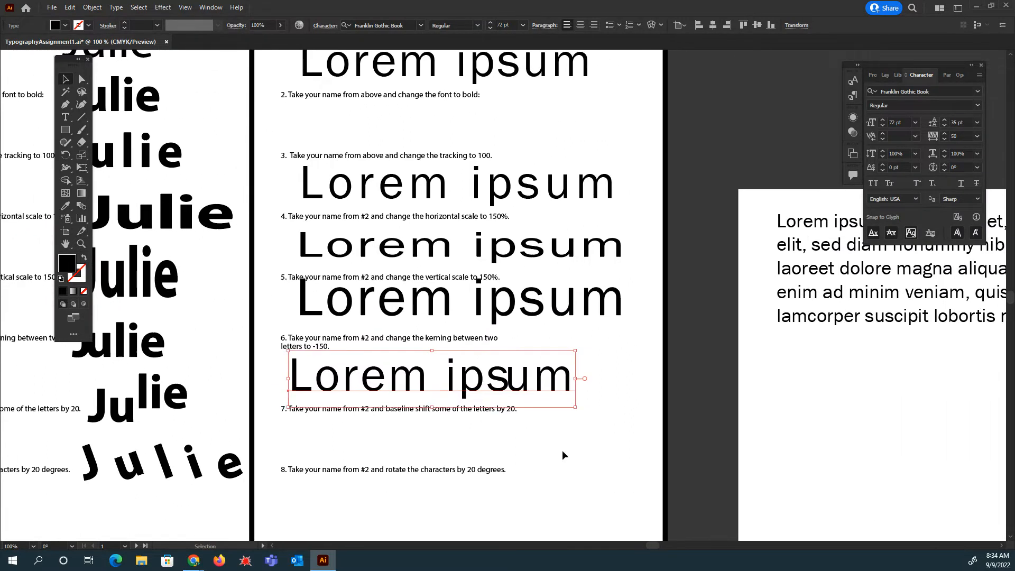
{"action": "left_click", "coordinate": [52, 8]}
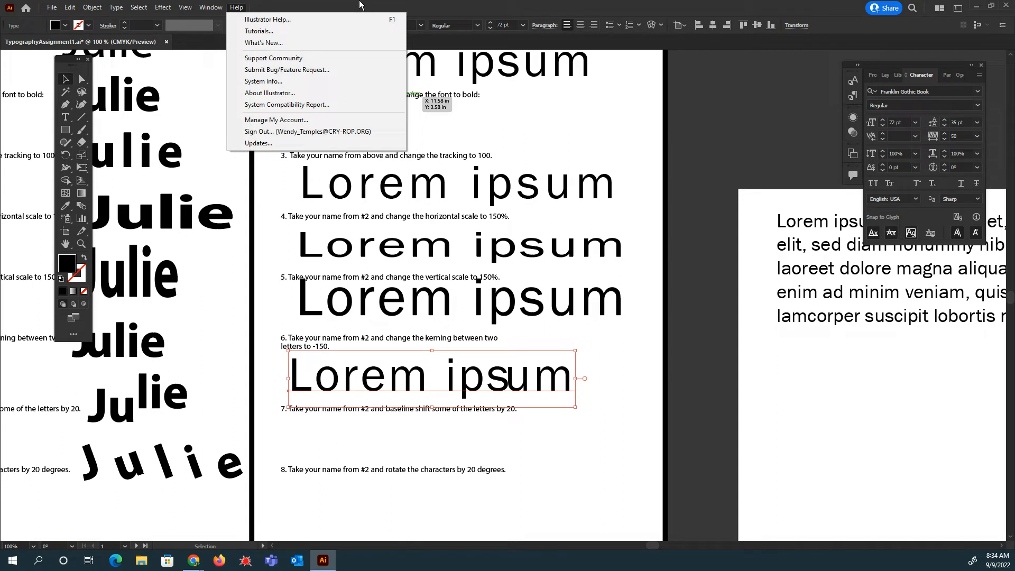
{"action": "left_click", "coordinate": [352, 5]}
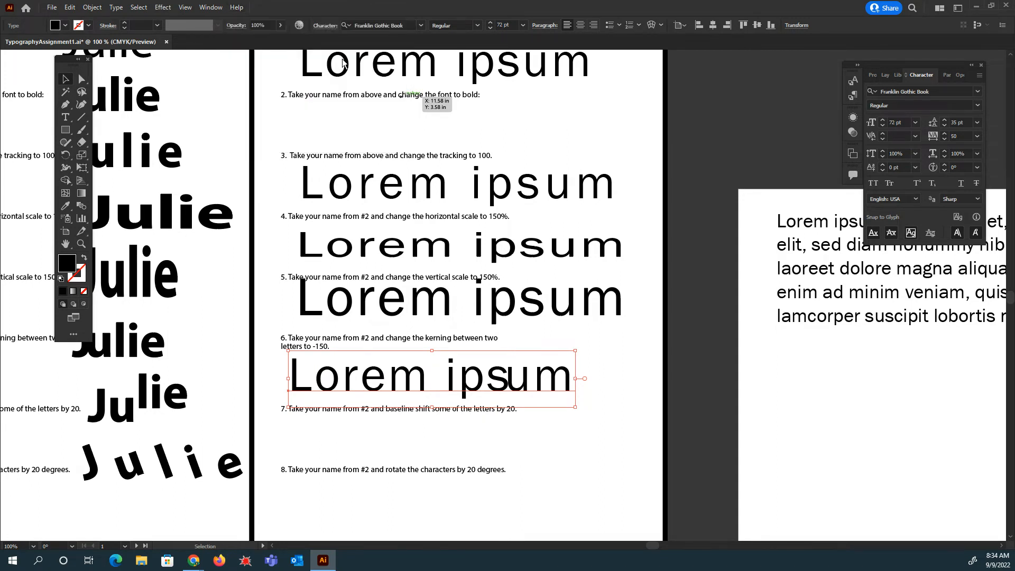